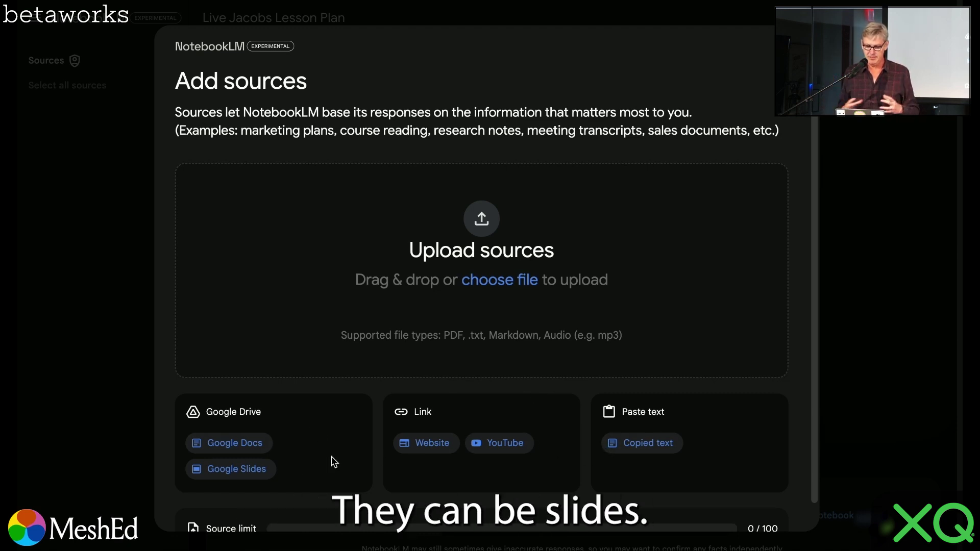
Add the Jane Jacobs quotes document from Google Docs as a notebook source
{"action": "left_click", "coordinate": [244, 448]}
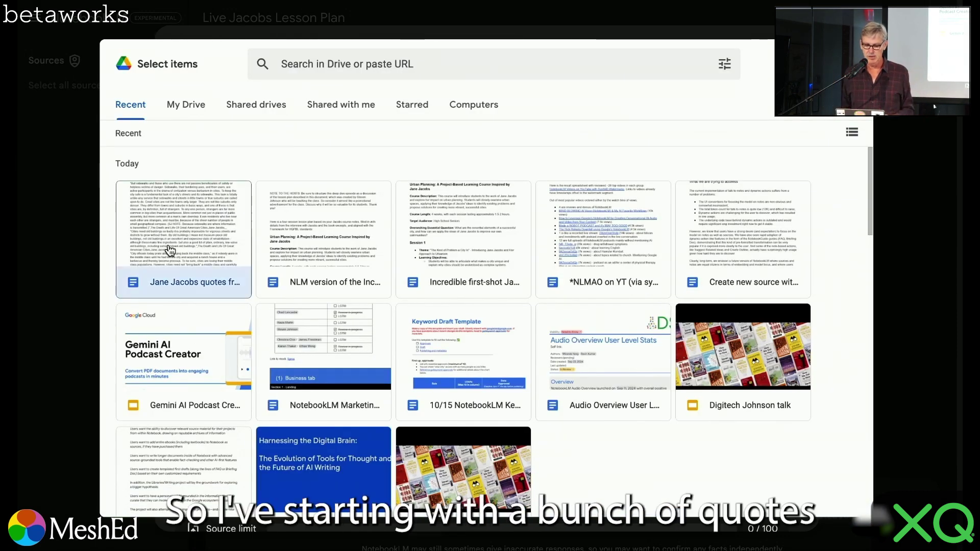
{"action": "left_click", "coordinate": [829, 496]}
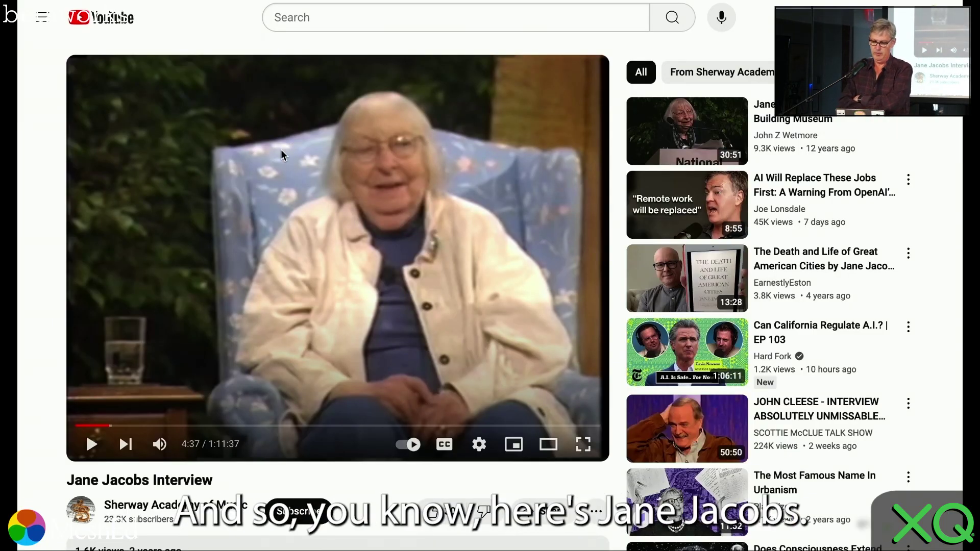
Play a short part of the Jane Jacobs Interview video on YouTube, pause it, and switch back to NotebookLM
{"action": "left_click", "coordinate": [95, 445]}
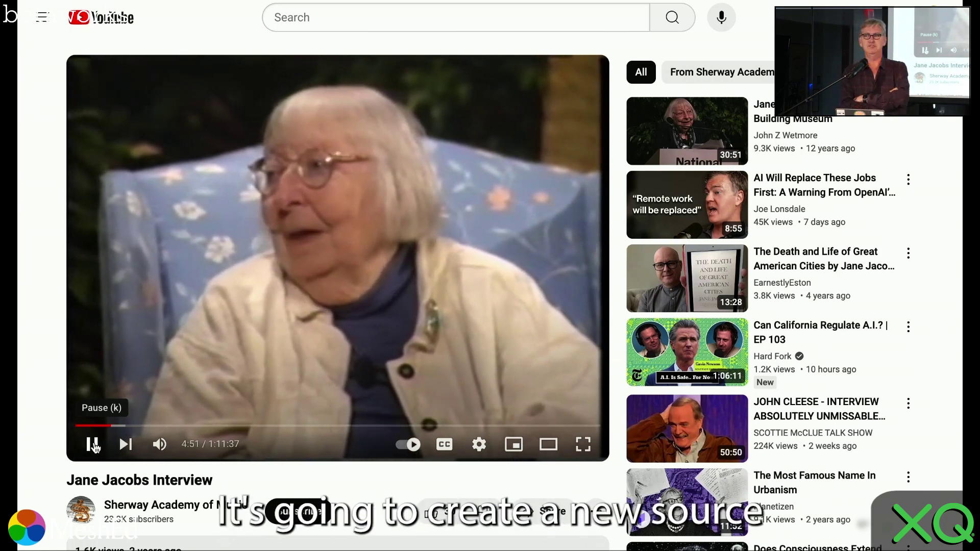
{"action": "left_click", "coordinate": [93, 444]}
{"action": "left_click", "coordinate": [204, 1]}
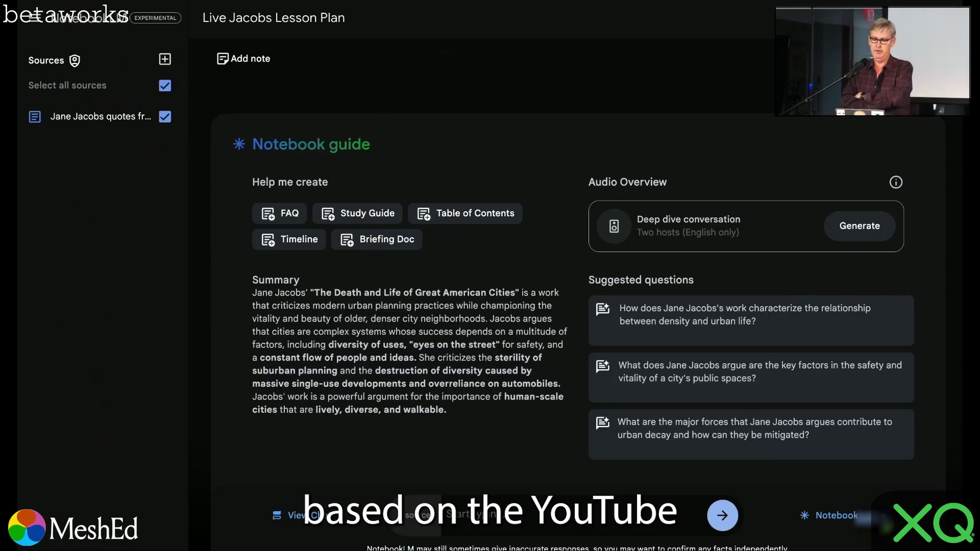
{"action": "left_click", "coordinate": [165, 58]}
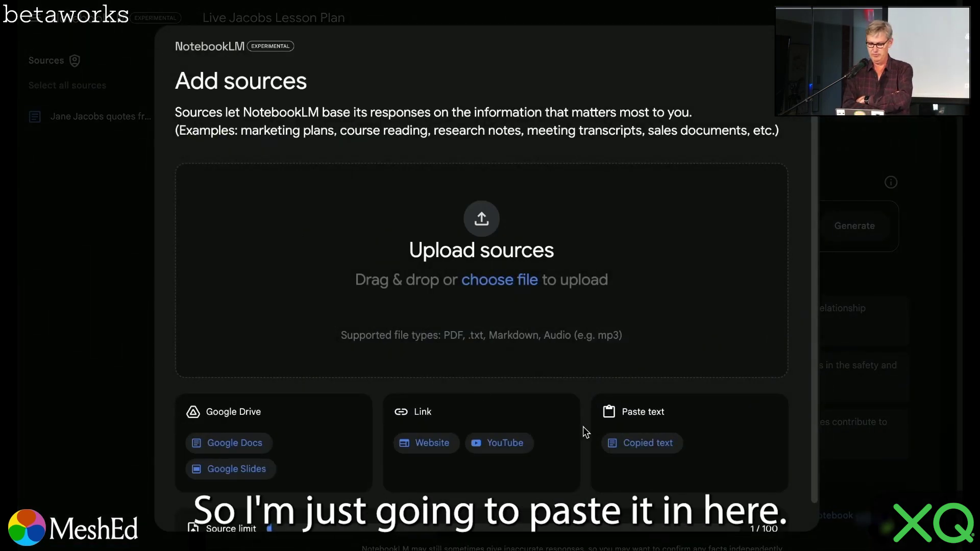
{"action": "left_click", "coordinate": [495, 446]}
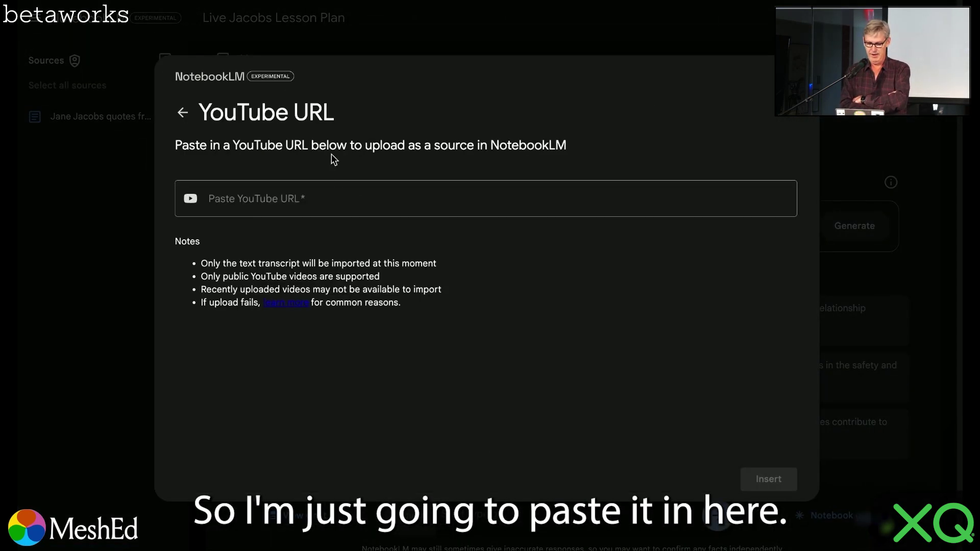
{"action": "left_click", "coordinate": [340, 193]}
{"action": "type", "text": "https://www.youtube.com/watch?v=E8oQ_6WwaUw"}
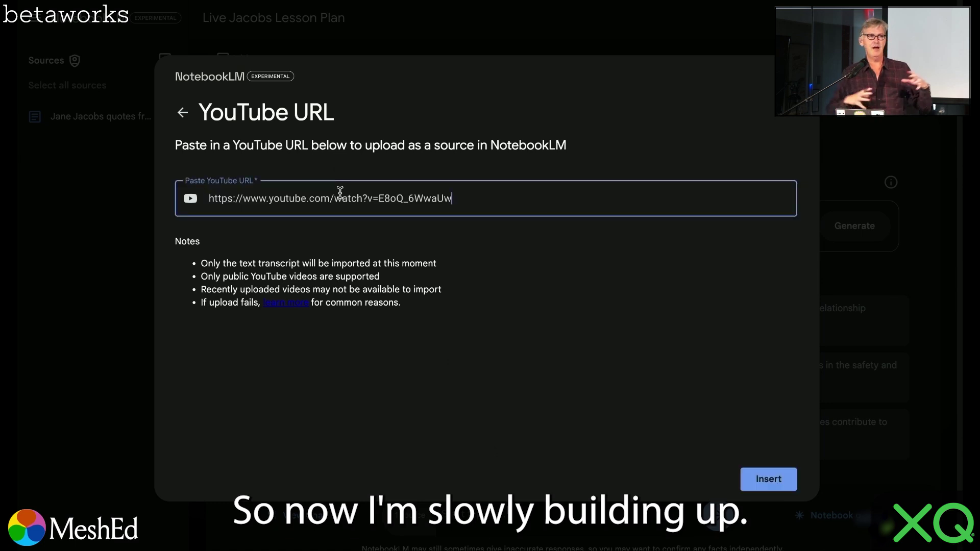
{"action": "left_click", "coordinate": [771, 478]}
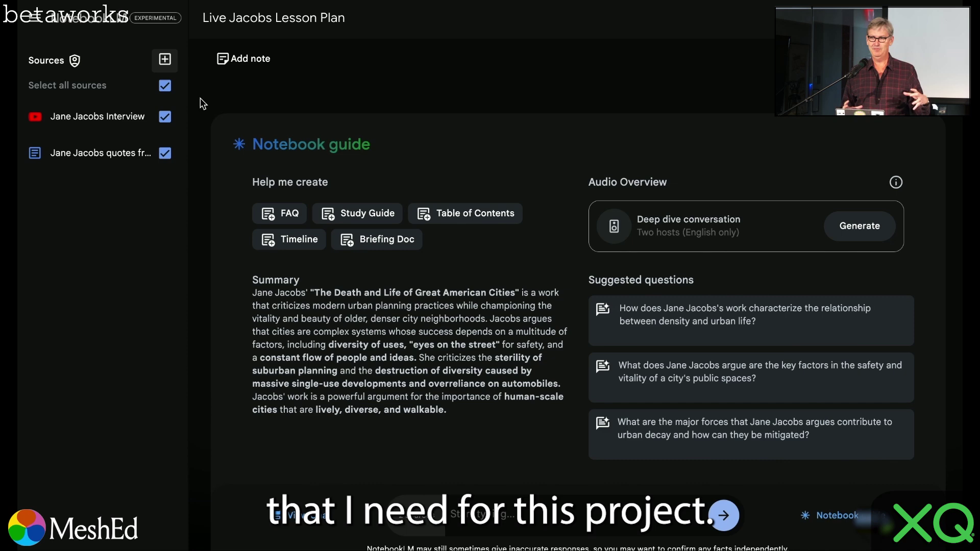
Upload the scanned jacobs course notes PDF as a source, and view its handwritten page and source guide
{"action": "left_click", "coordinate": [164, 59]}
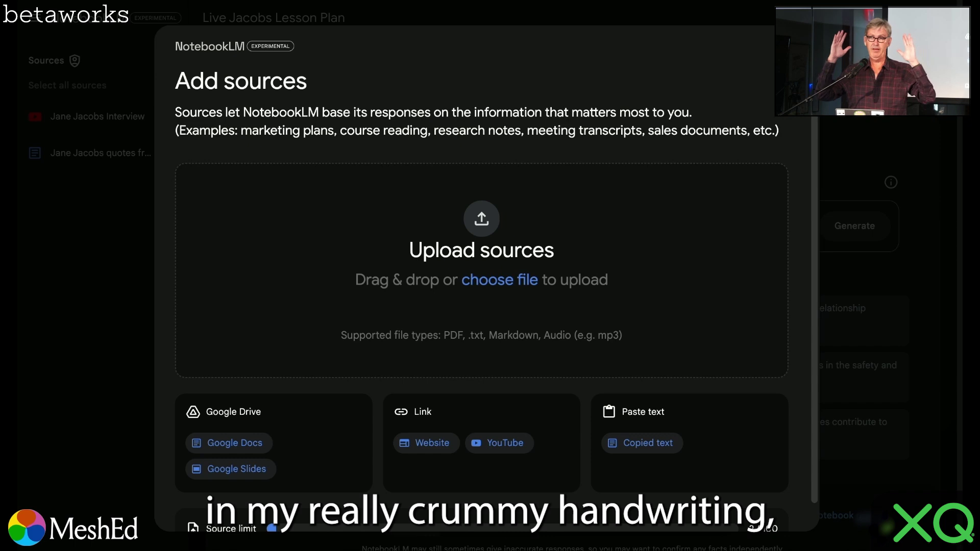
{"action": "left_click_drag", "start_coordinate": [904, 292], "coordinate": [672, 258]}
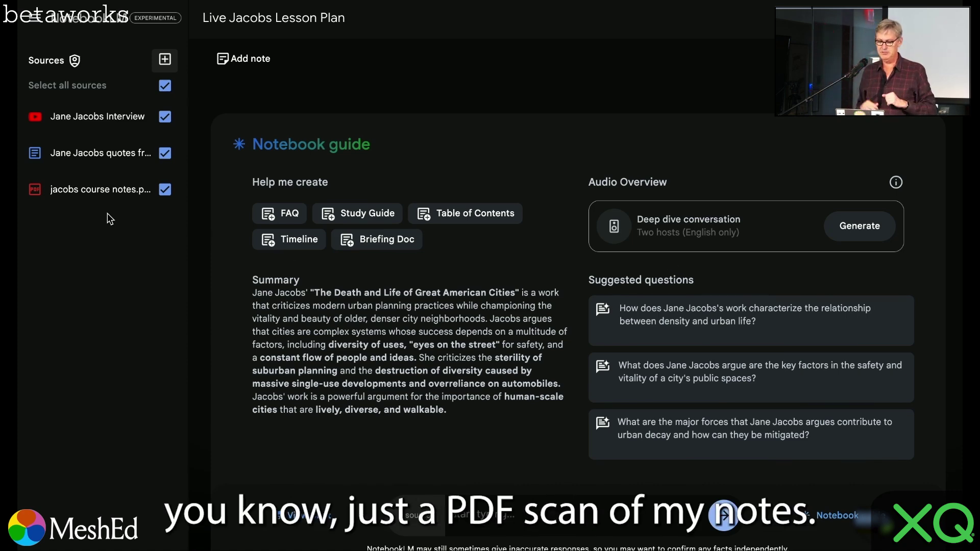
{"action": "left_click", "coordinate": [106, 188]}
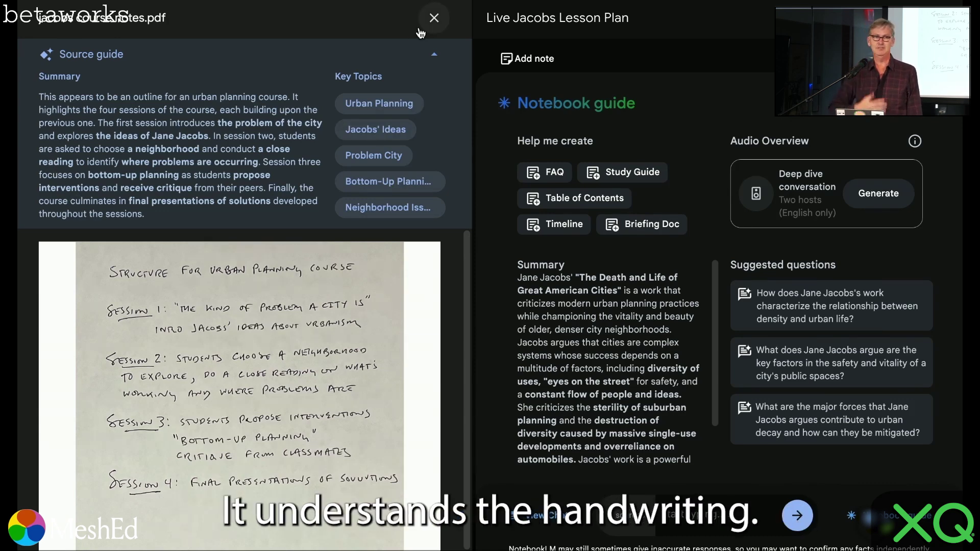
{"action": "left_click", "coordinate": [434, 19]}
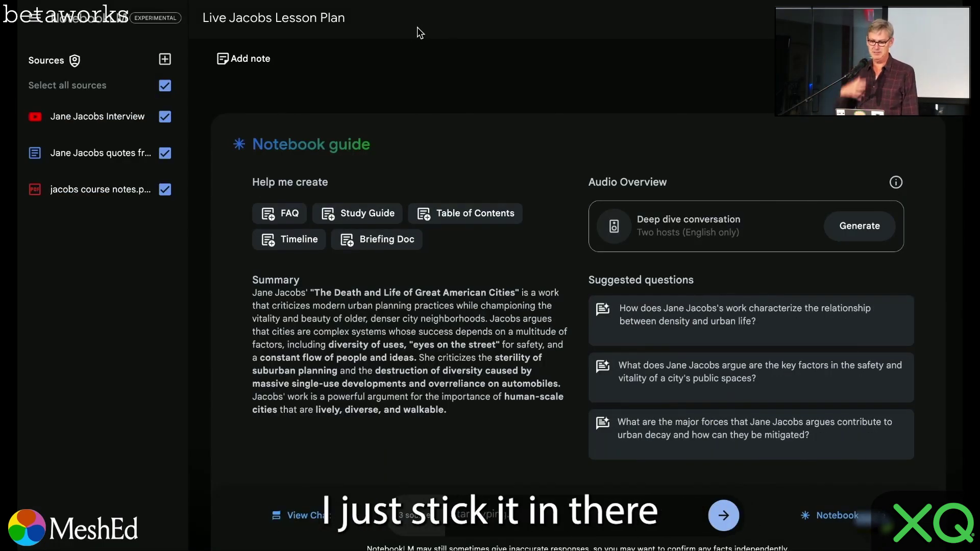
Upload FrameworkforHQPBL.pdf as another notebook source
{"action": "left_click", "coordinate": [165, 62]}
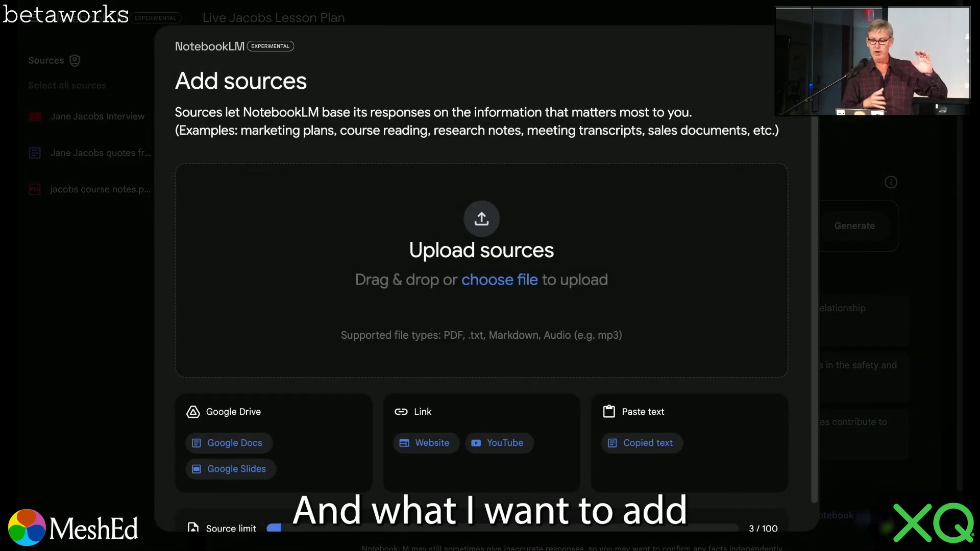
{"action": "left_click_drag", "start_coordinate": [939, 475], "coordinate": [683, 293]}
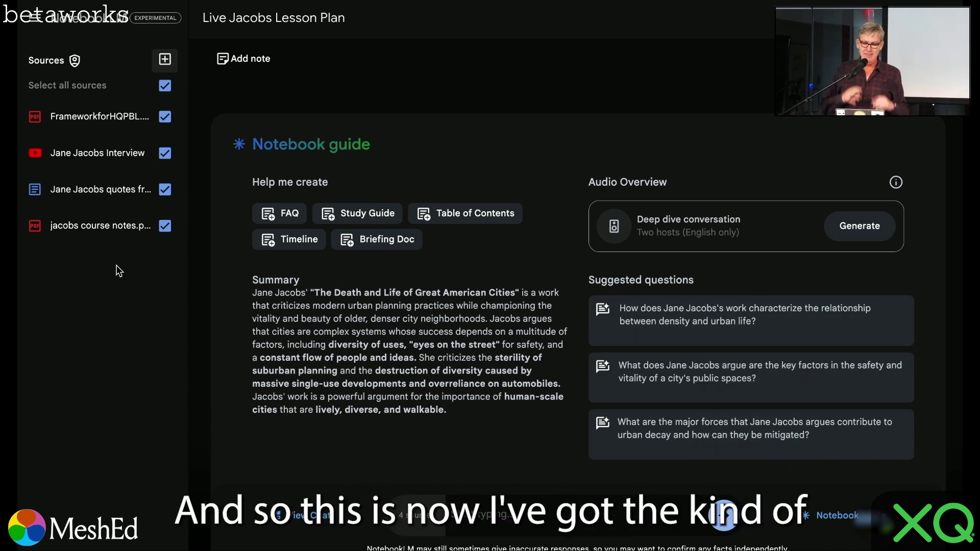
Read through the source guide and full text of the FrameworkforHQPBL.pdf source
{"action": "left_click", "coordinate": [96, 117]}
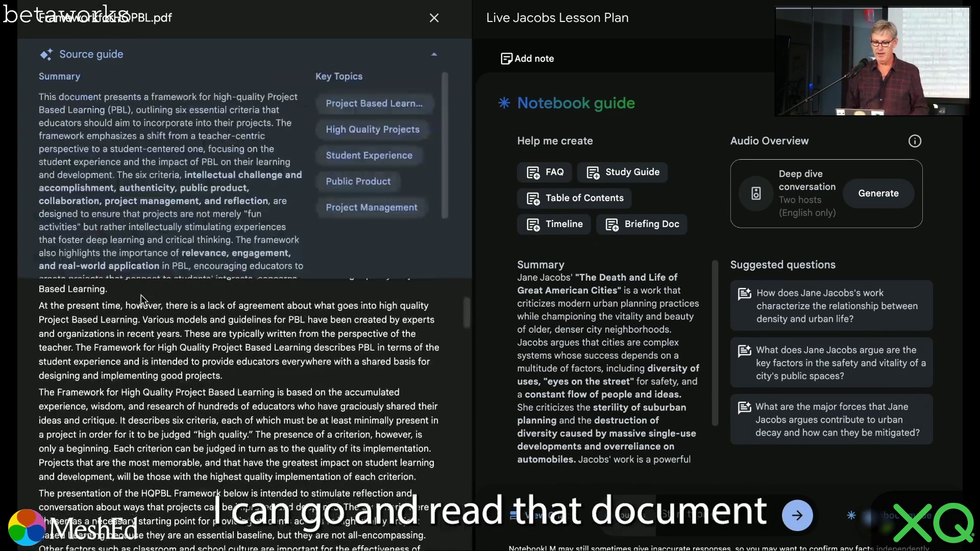
{"action": "scroll", "coordinate": [143, 298], "scroll_direction": "down", "scroll_amount": 3}
{"action": "scroll", "coordinate": [148, 210], "scroll_direction": "down", "scroll_amount": 3}
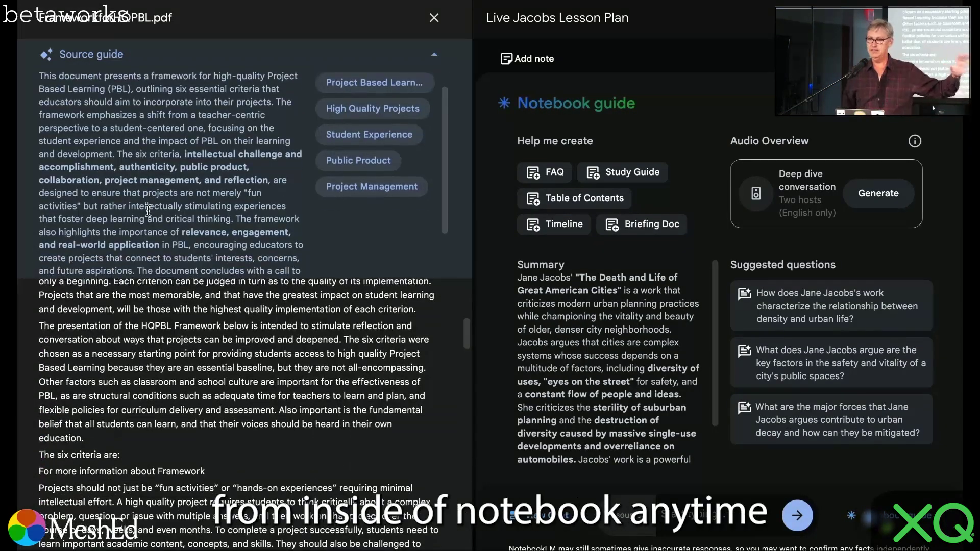
{"action": "scroll", "coordinate": [148, 210], "scroll_direction": "up", "scroll_amount": 3}
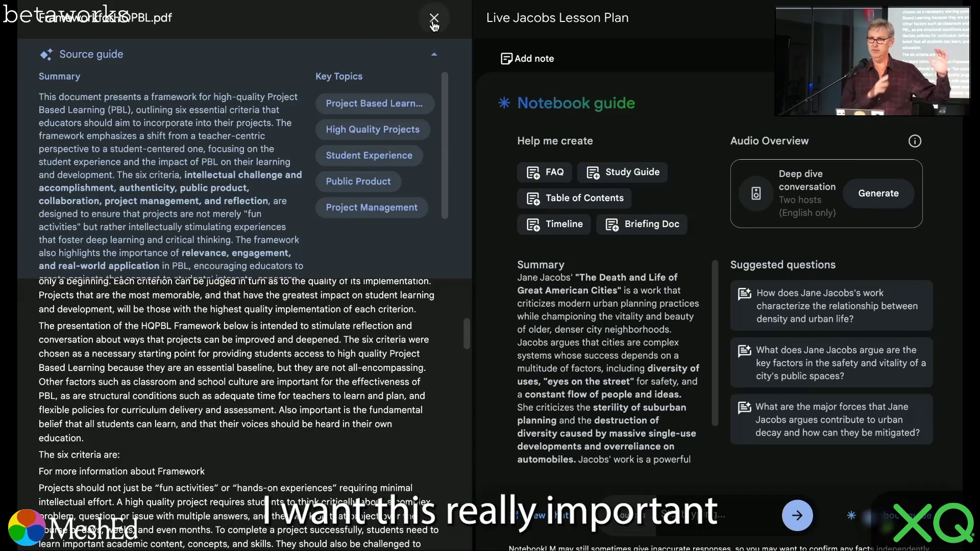
{"action": "left_click", "coordinate": [434, 53]}
{"action": "scroll", "coordinate": [302, 256], "scroll_direction": "down", "scroll_amount": 10}
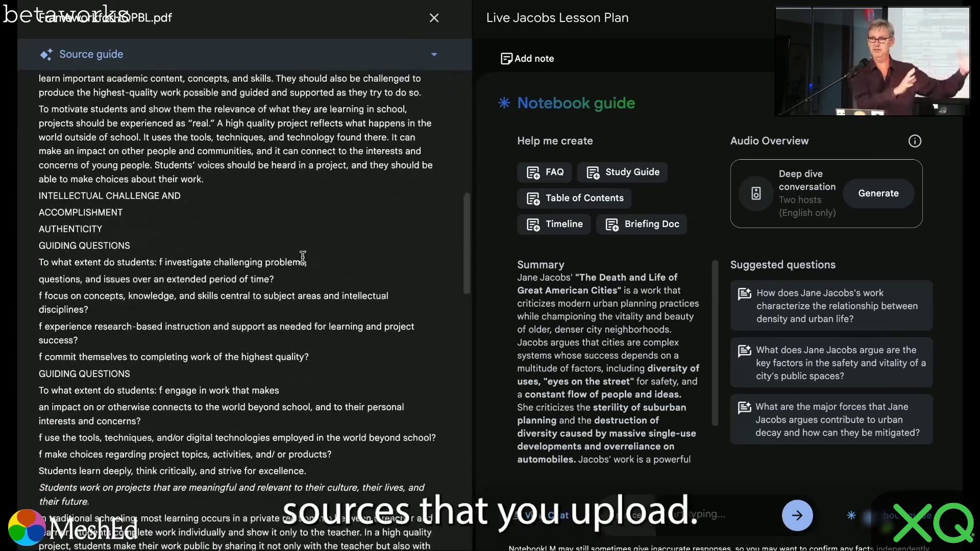
{"action": "scroll", "coordinate": [303, 256], "scroll_direction": "down", "scroll_amount": 10}
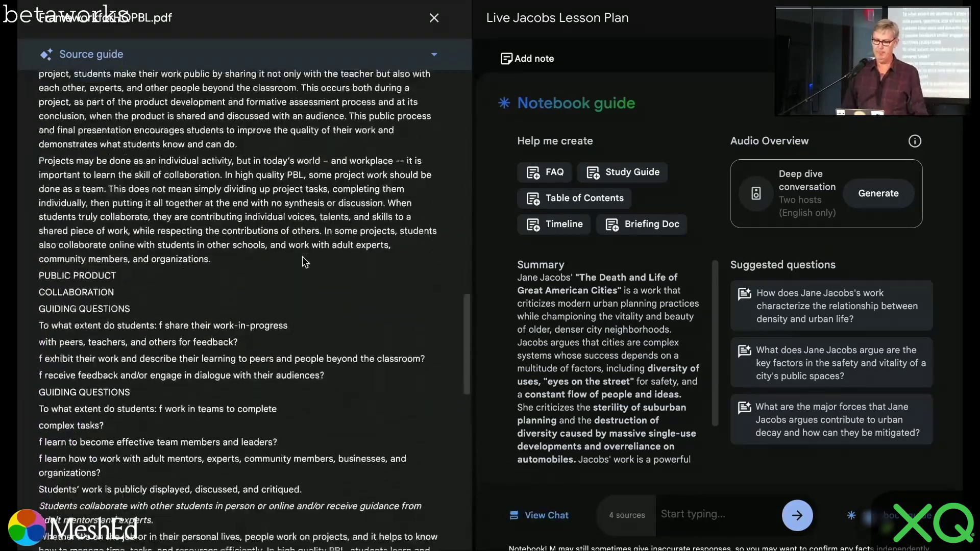
{"action": "scroll", "coordinate": [302, 256], "scroll_direction": "down", "scroll_amount": 5}
{"action": "scroll", "coordinate": [303, 256], "scroll_direction": "up", "scroll_amount": 3}
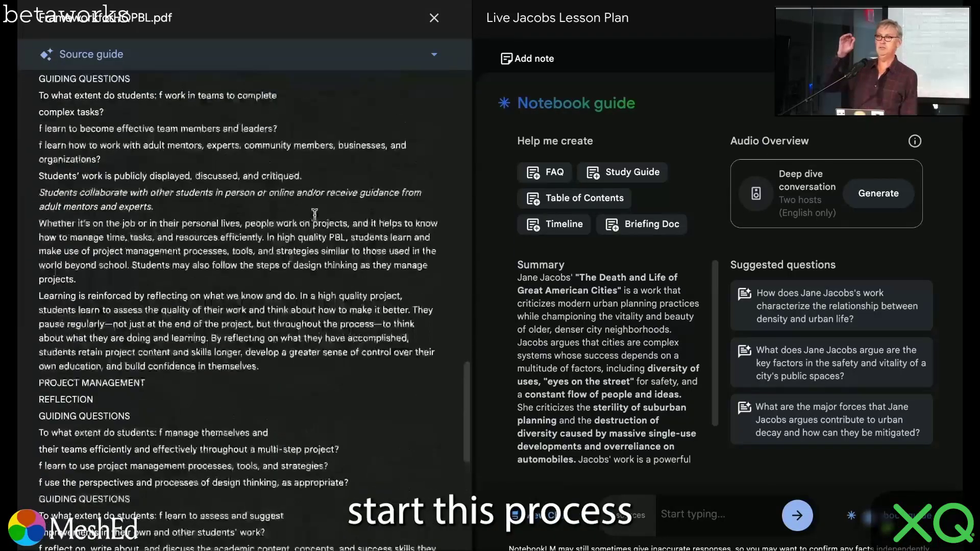
{"action": "left_click", "coordinate": [435, 17]}
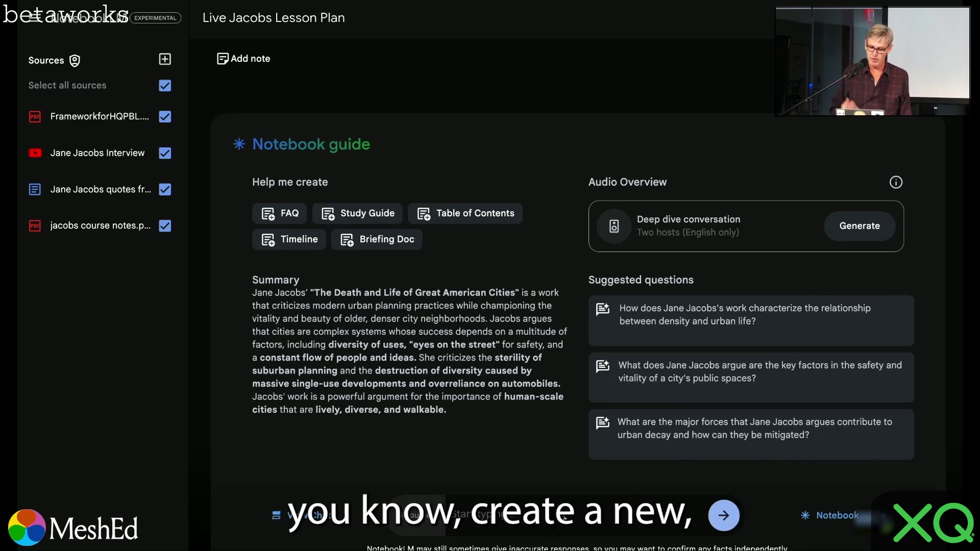
Ask for a high-level lesson plan overview for a project-based urban planning course for high school seniors, built around Jane Jacobs' ideas and aligned with HQPBL
{"action": "type", "text": "create a high-level overview of a lesson plan for a project based learning course on urban planning, targeted at high school seniors, built around Jane Jacobs’ ideas, aligned with the HQPBL standards document."}
{"action": "left_click", "coordinate": [723, 516]}
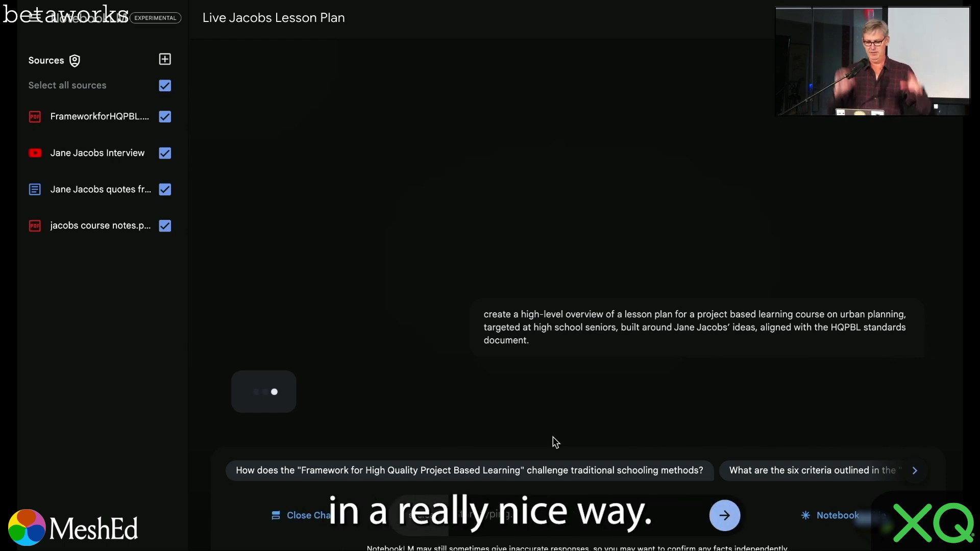
{"action": "scroll", "coordinate": [554, 314], "scroll_direction": "up", "scroll_amount": 5}
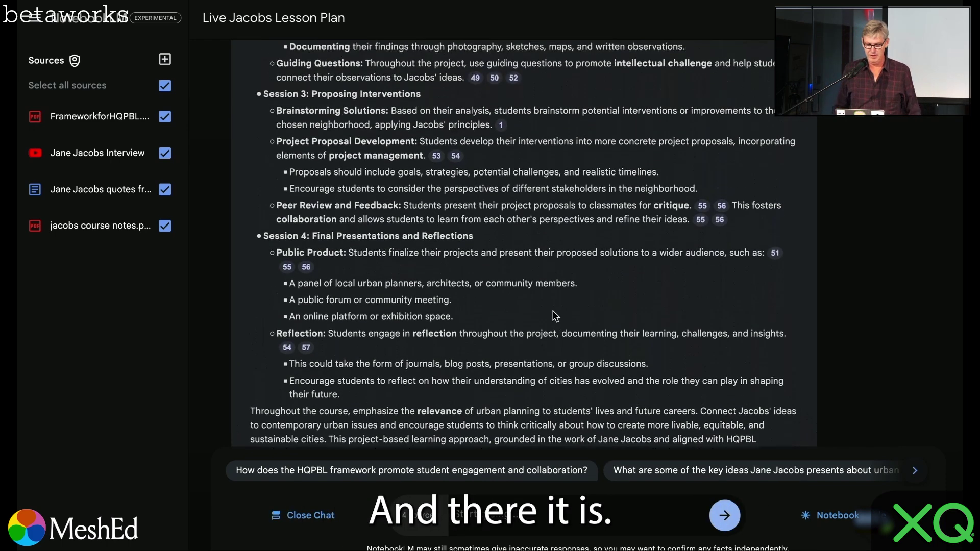
{"action": "scroll", "coordinate": [555, 316], "scroll_direction": "up", "scroll_amount": 4}
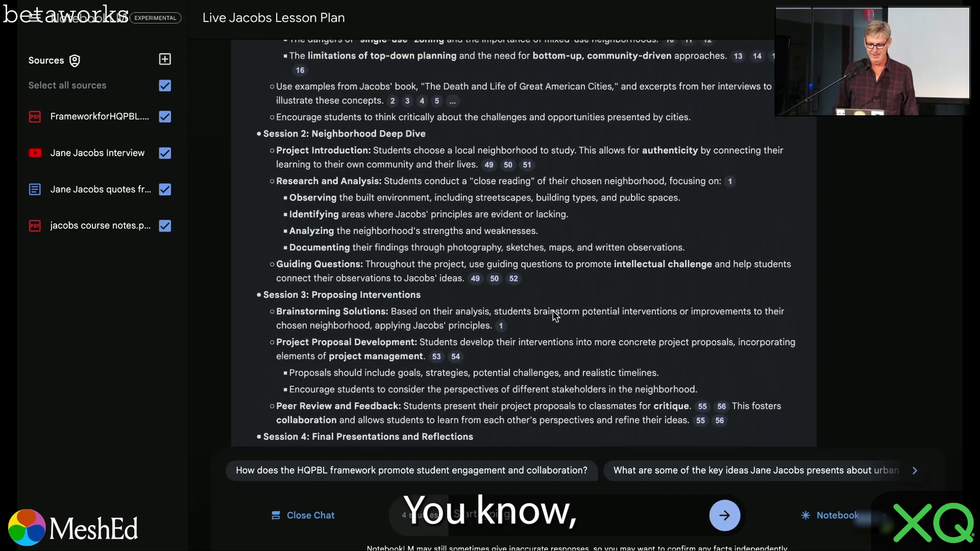
{"action": "scroll", "coordinate": [555, 316], "scroll_direction": "up", "scroll_amount": 1}
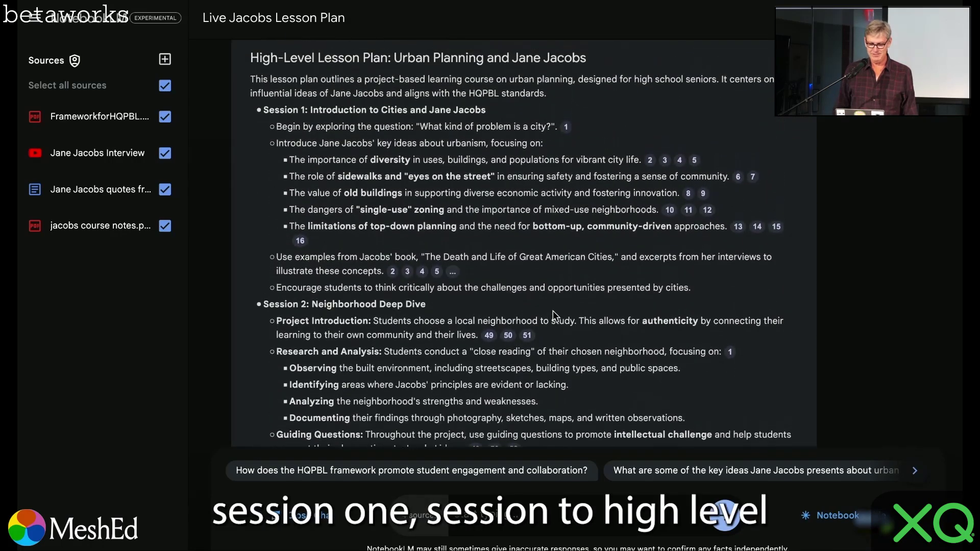
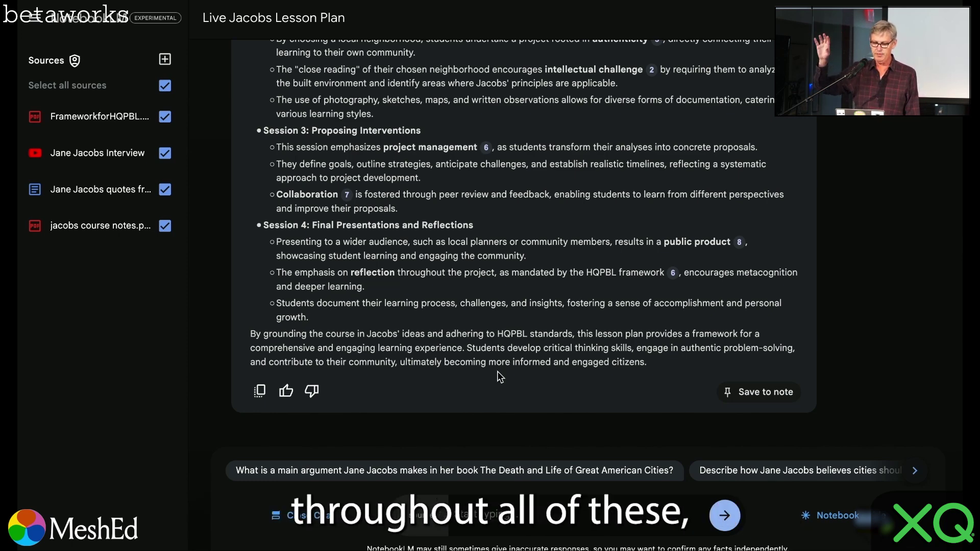
Check citation 2 under Session 2 and citation 7 under Session 3 of the alignment explanation against their source passages
{"action": "scroll", "coordinate": [498, 372], "scroll_direction": "up", "scroll_amount": 4}
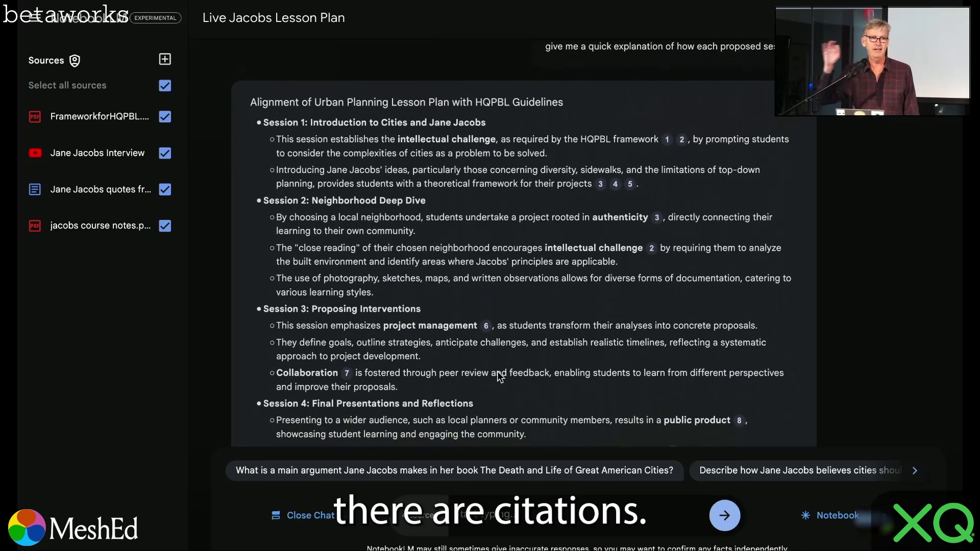
{"action": "scroll", "coordinate": [500, 376], "scroll_direction": "down", "scroll_amount": 1}
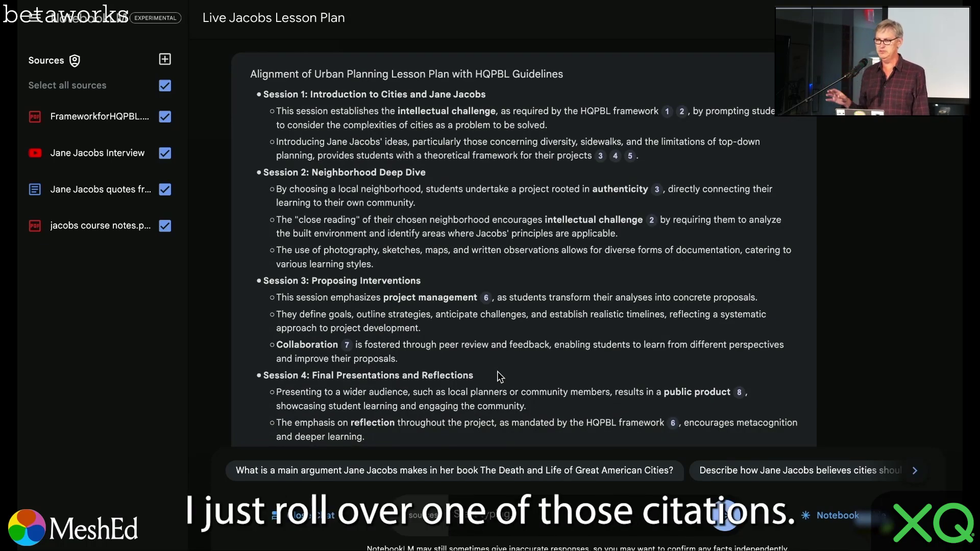
{"action": "scroll", "coordinate": [497, 377], "scroll_direction": "down", "scroll_amount": 2}
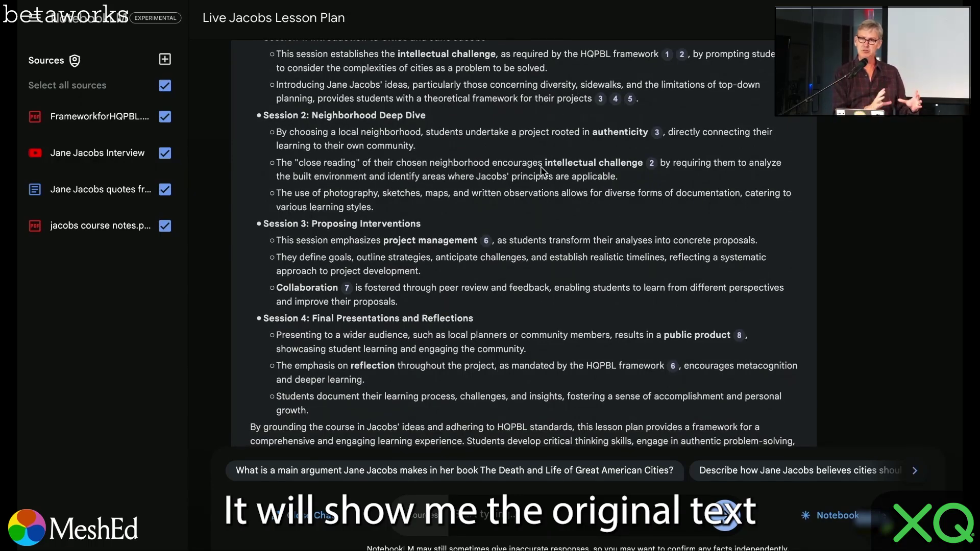
{"action": "left_click", "coordinate": [651, 163]}
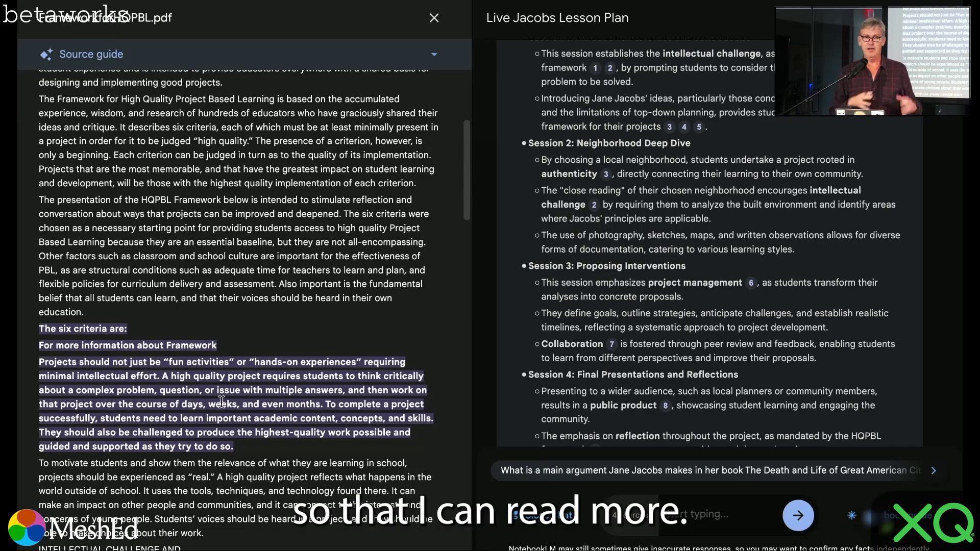
{"action": "left_click", "coordinate": [431, 20]}
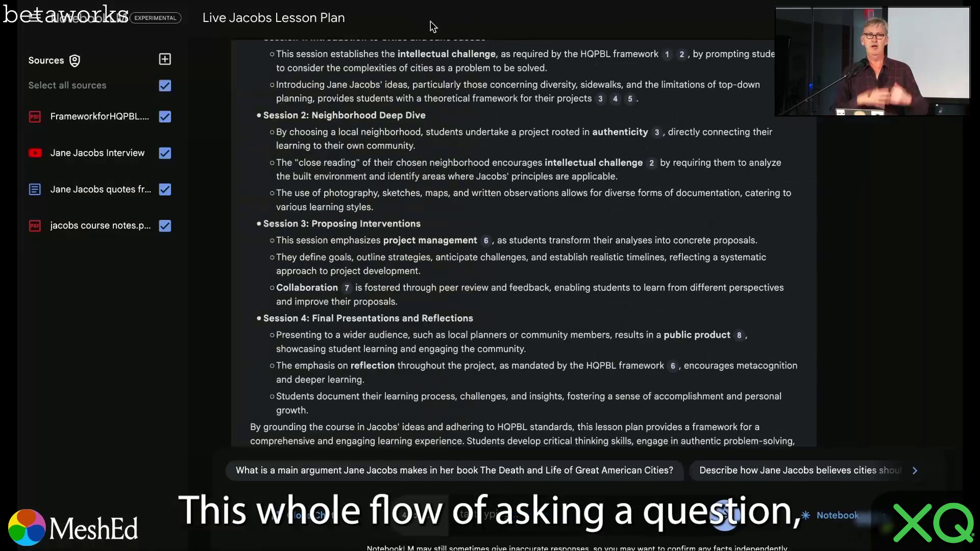
{"action": "left_click", "coordinate": [347, 288]}
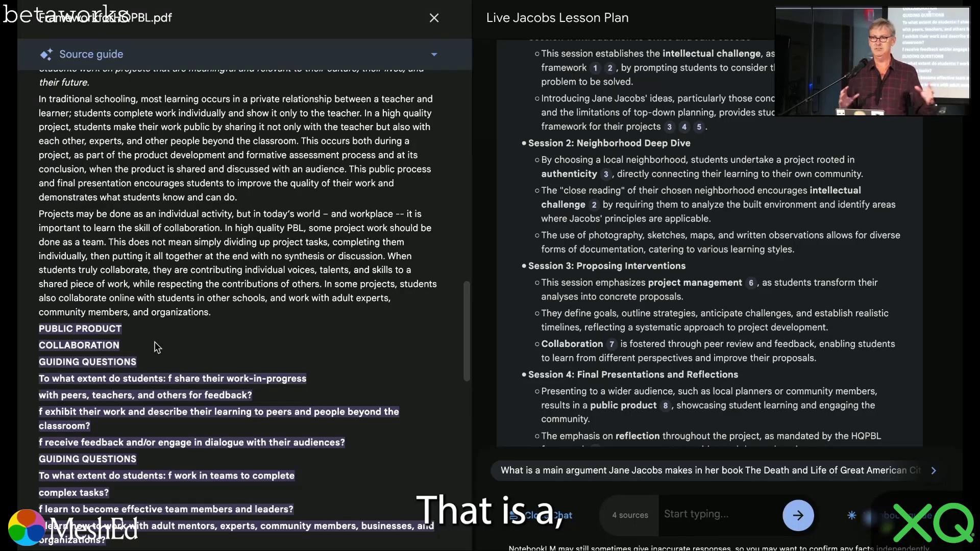
{"action": "left_click", "coordinate": [433, 17]}
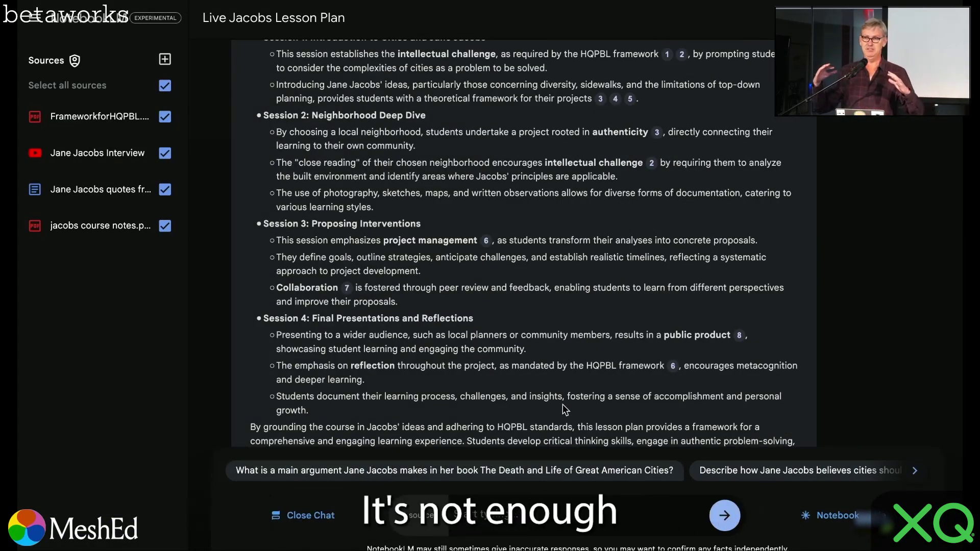
Ask the chat for a new draft of the original lesson plan with those alignment explanations included
{"action": "scroll", "coordinate": [562, 418], "scroll_direction": "down", "scroll_amount": 2}
{"action": "left_click", "coordinate": [515, 524]}
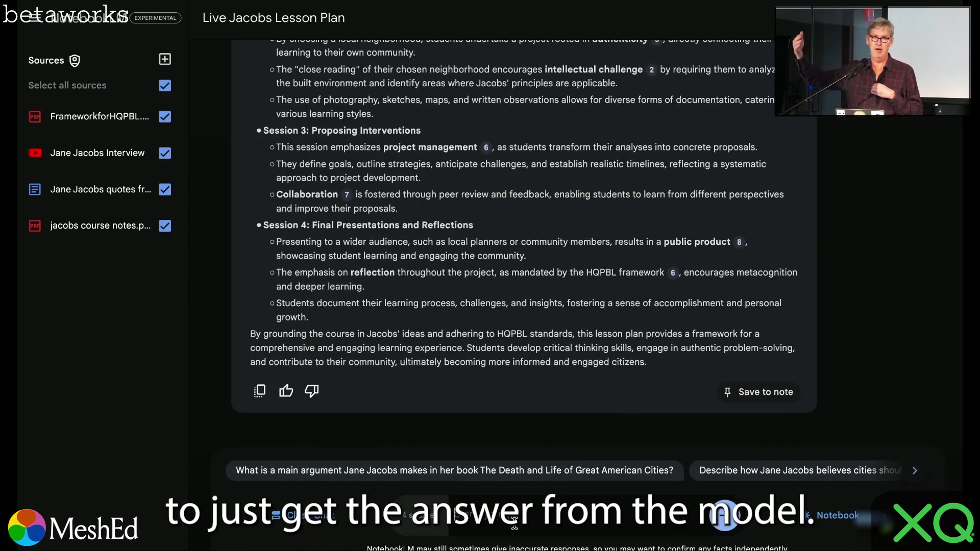
{"action": "type", "text": "Okay sounds good. Let's create a new draft of the original lesson plan with this alignment explanations included."}
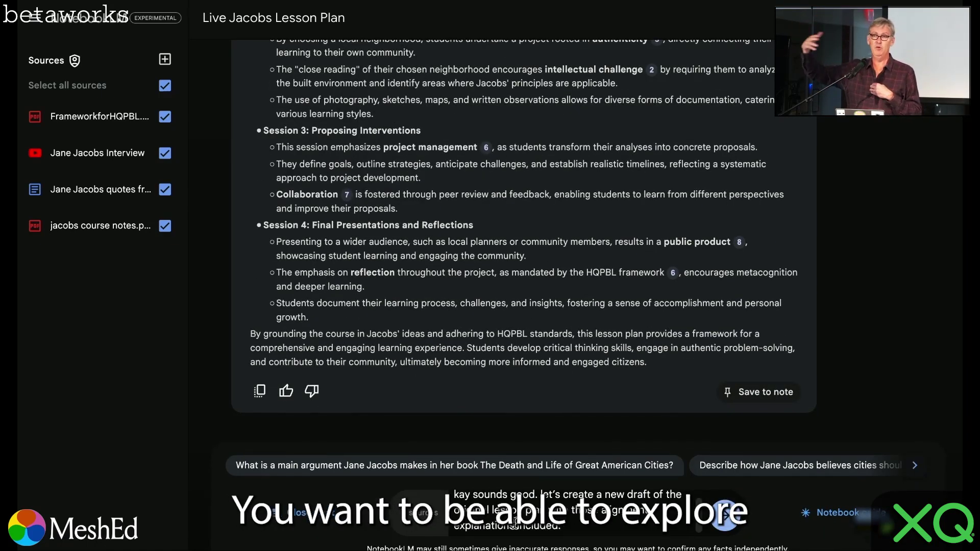
{"action": "key", "text": "Return"}
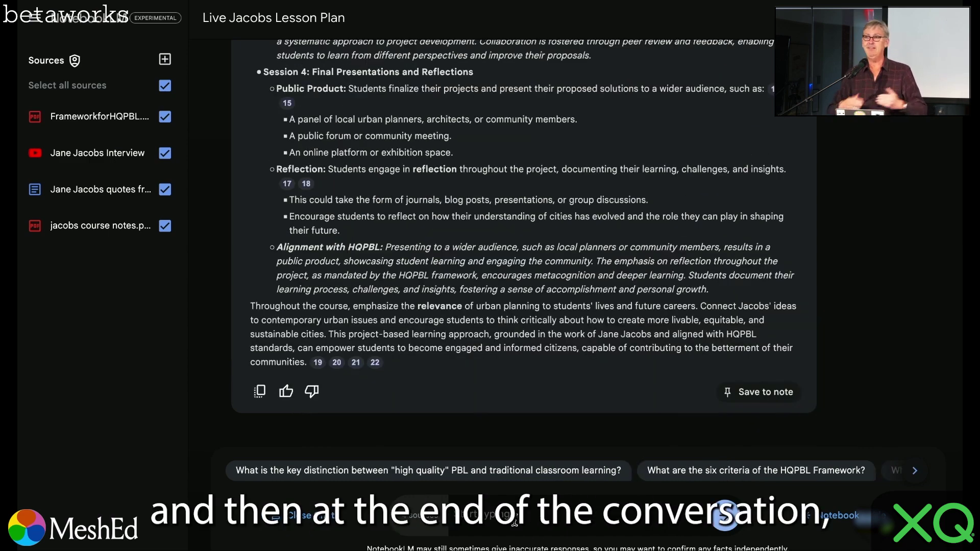
Read through the revised lesson plan's sessions and HQPBL alignment notes, checking citation 9 under Session 1 against its source passage
{"action": "scroll", "coordinate": [489, 240], "scroll_direction": "up", "scroll_amount": 15}
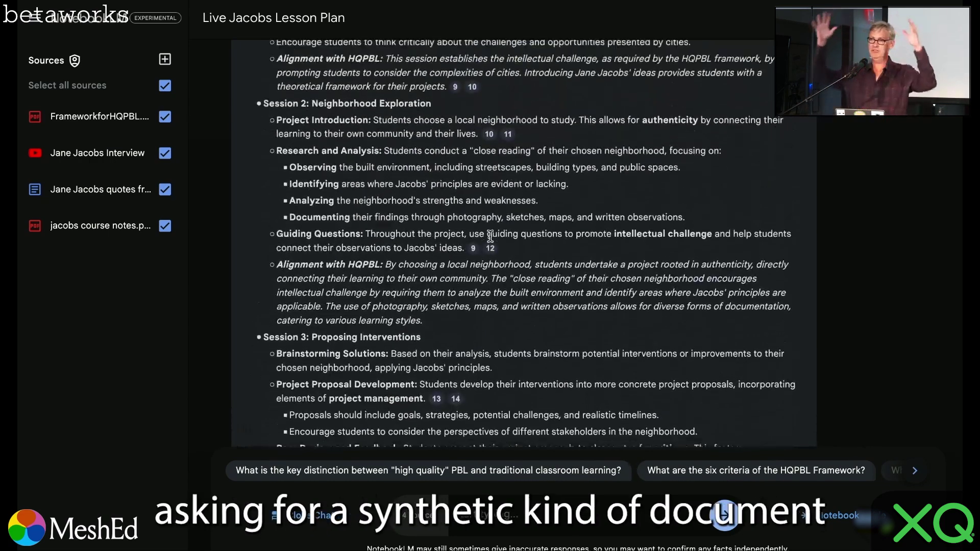
{"action": "scroll", "coordinate": [490, 238], "scroll_direction": "up", "scroll_amount": 5}
{"action": "scroll", "coordinate": [490, 238], "scroll_direction": "down", "scroll_amount": 2}
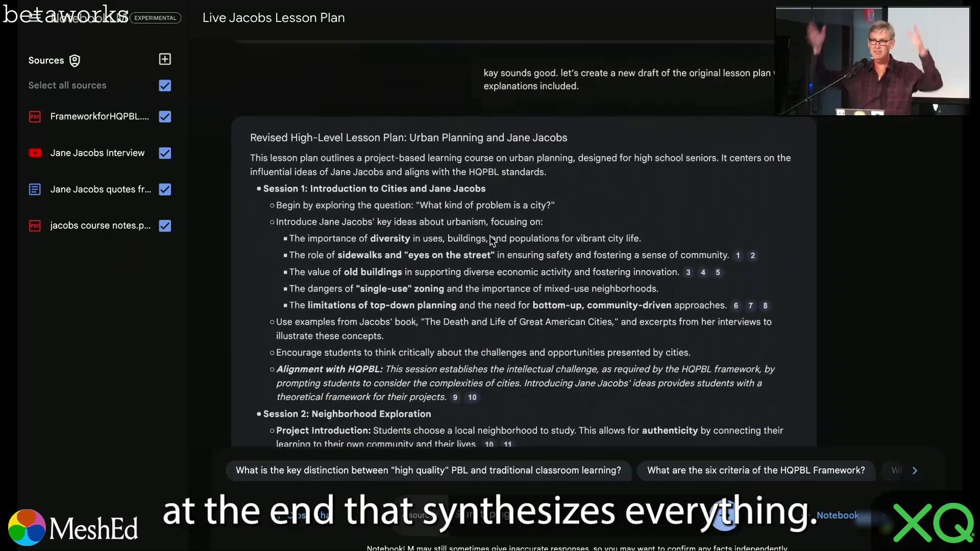
{"action": "scroll", "coordinate": [489, 235], "scroll_direction": "down", "scroll_amount": 2}
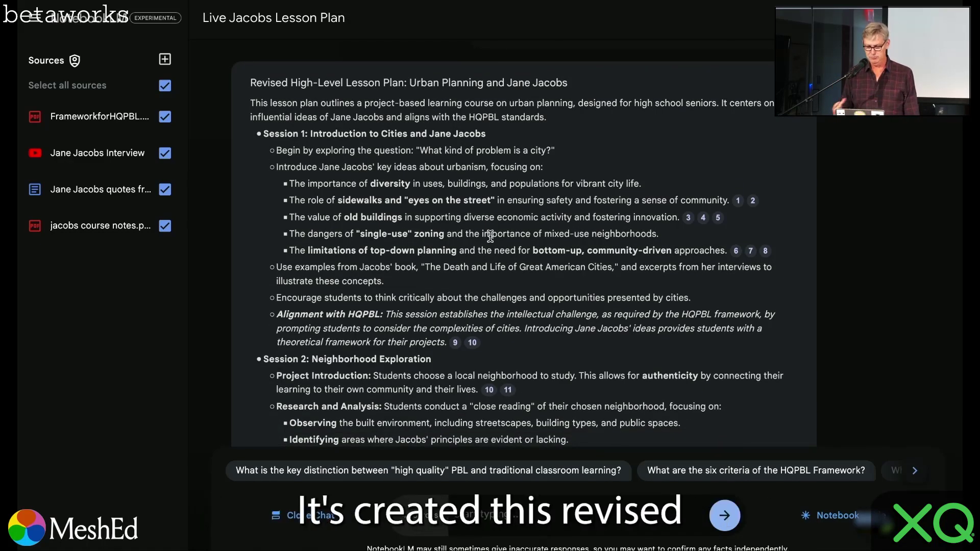
{"action": "scroll", "coordinate": [490, 235], "scroll_direction": "down", "scroll_amount": 2}
{"action": "scroll", "coordinate": [490, 236], "scroll_direction": "down", "scroll_amount": 4}
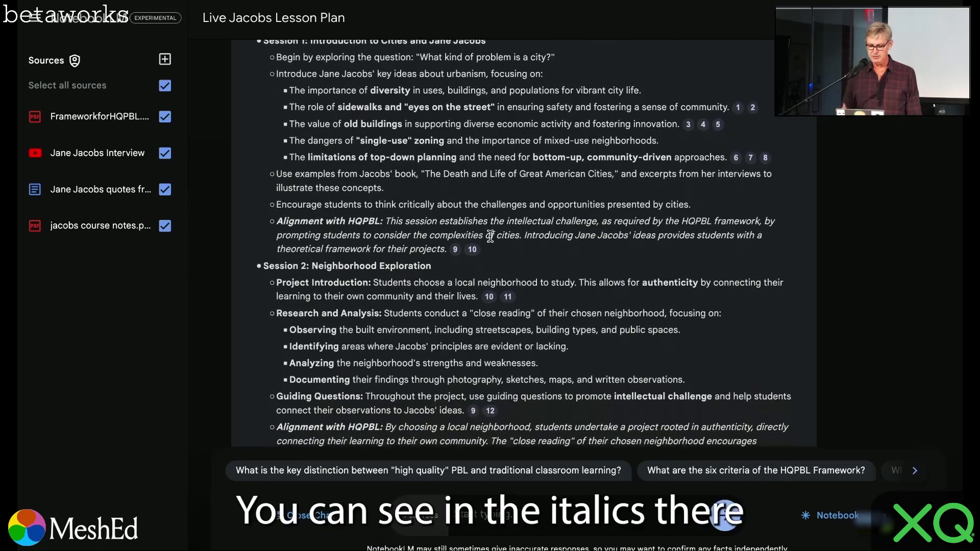
{"action": "scroll", "coordinate": [490, 235], "scroll_direction": "down", "scroll_amount": 1}
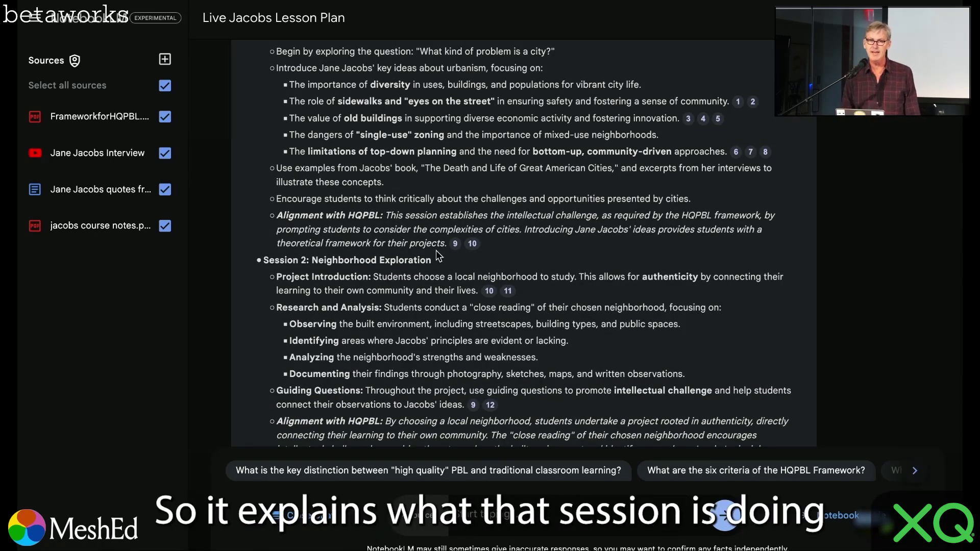
{"action": "mouse_move", "coordinate": [454, 250]}
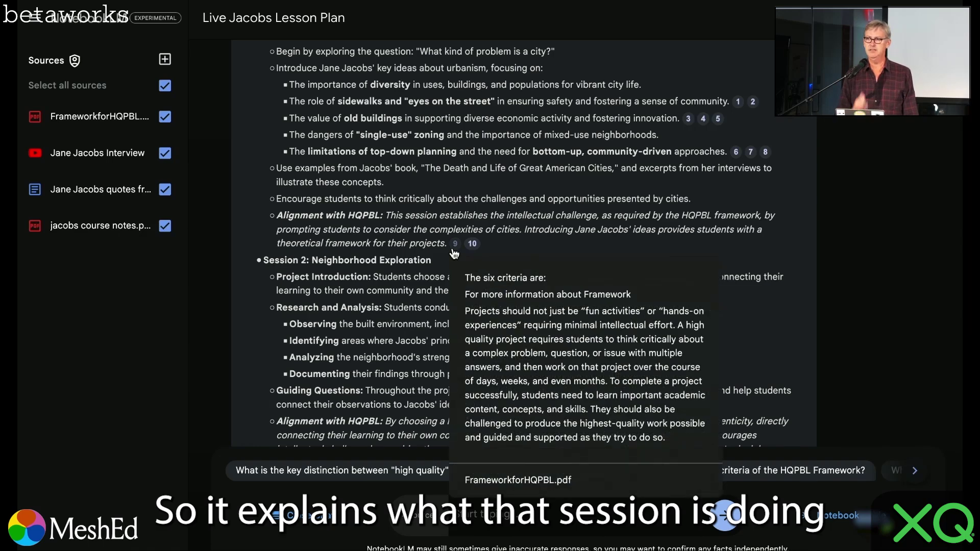
{"action": "scroll", "coordinate": [454, 251], "scroll_direction": "down", "scroll_amount": 5}
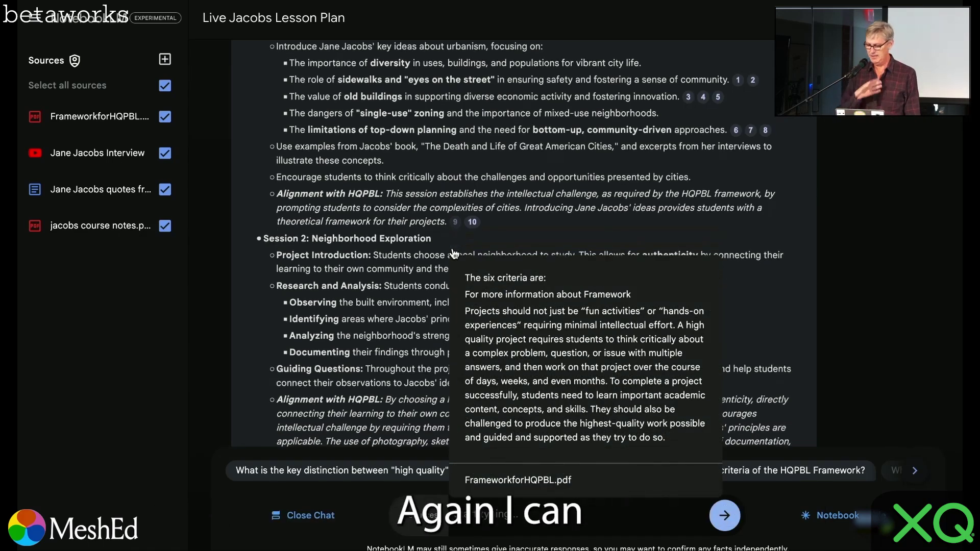
{"action": "scroll", "coordinate": [335, 290], "scroll_direction": "down", "scroll_amount": 2}
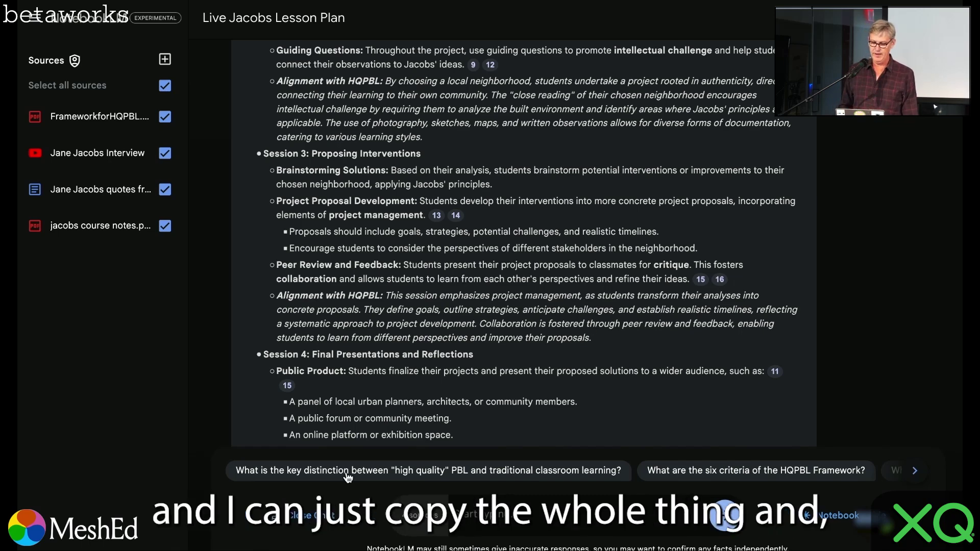
Copy the entire revised lesson plan response and paste it into a new blank Google Docs document
{"action": "scroll", "coordinate": [463, 402], "scroll_direction": "down", "scroll_amount": 6}
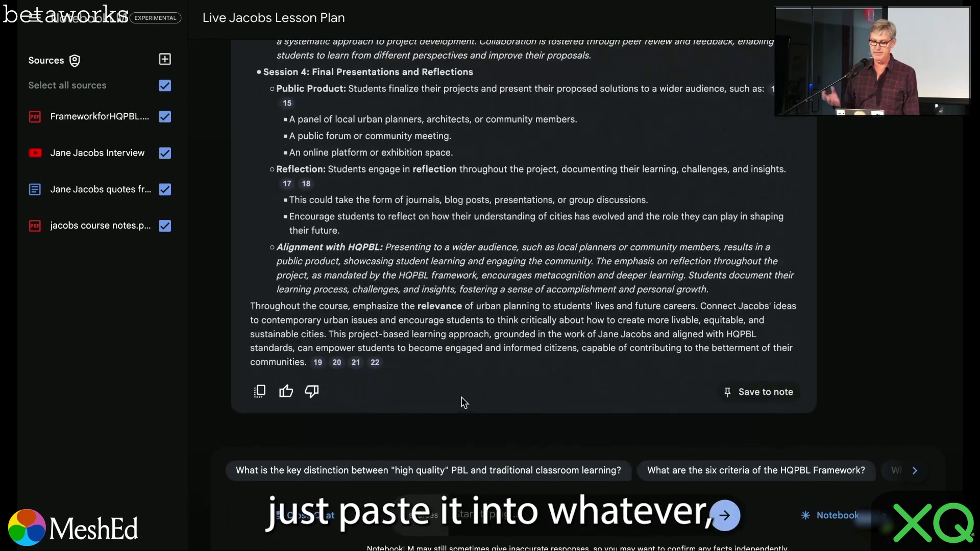
{"action": "left_click", "coordinate": [261, 392]}
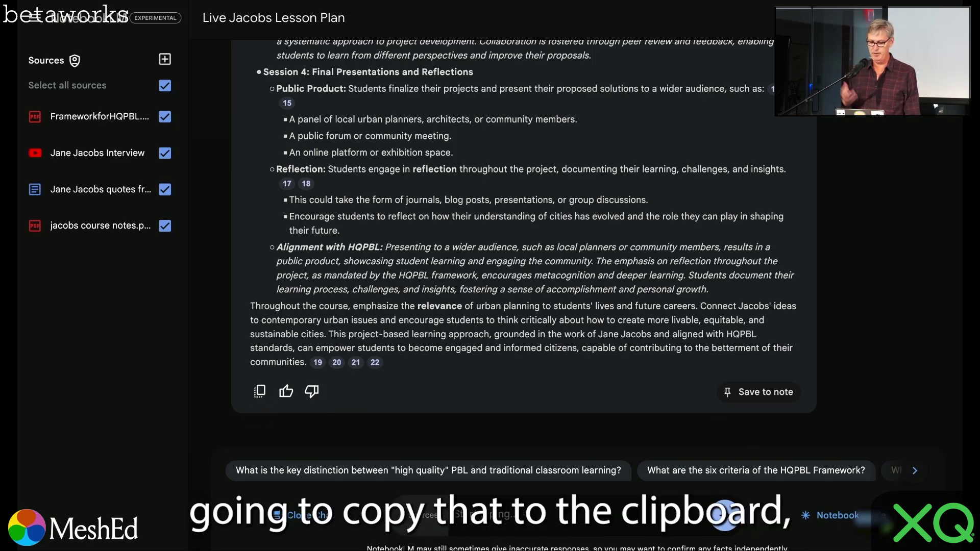
{"action": "key", "text": "ctrl+t"}
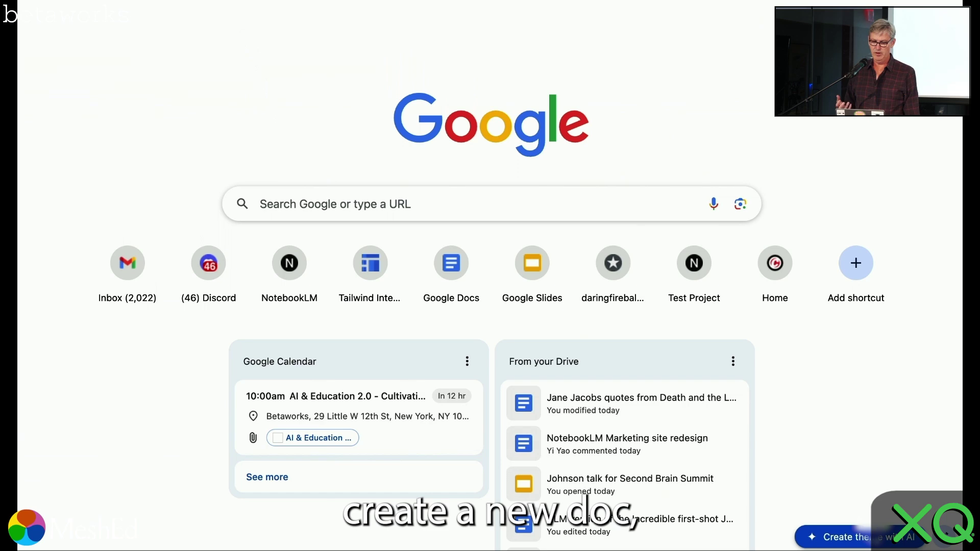
{"action": "type", "text": "docs"}
{"action": "key", "text": "Return"}
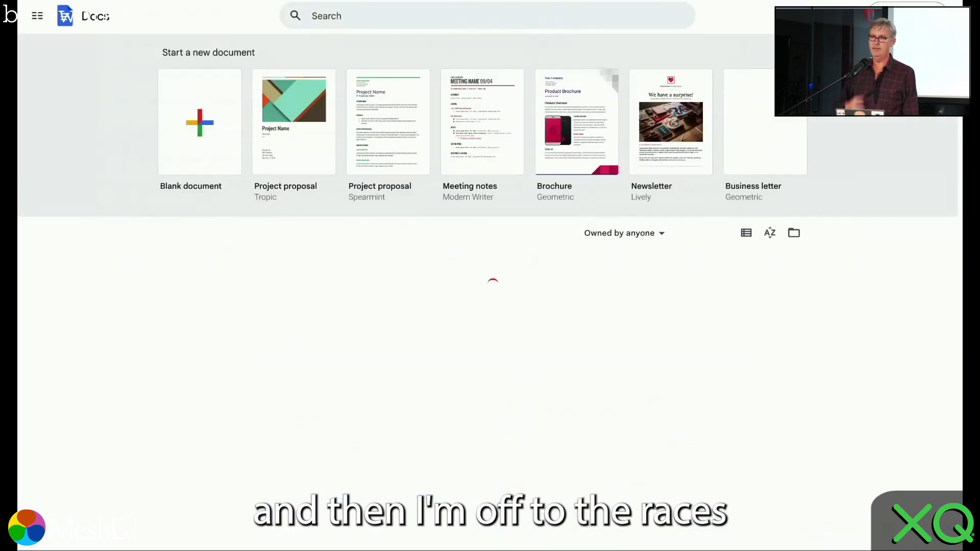
{"action": "left_click", "coordinate": [198, 128]}
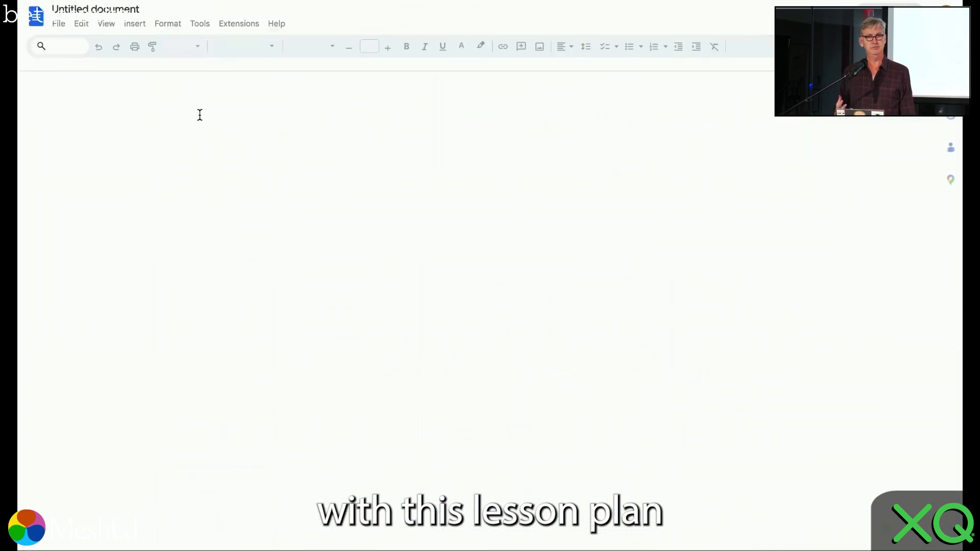
{"action": "key", "text": "ctrl+v"}
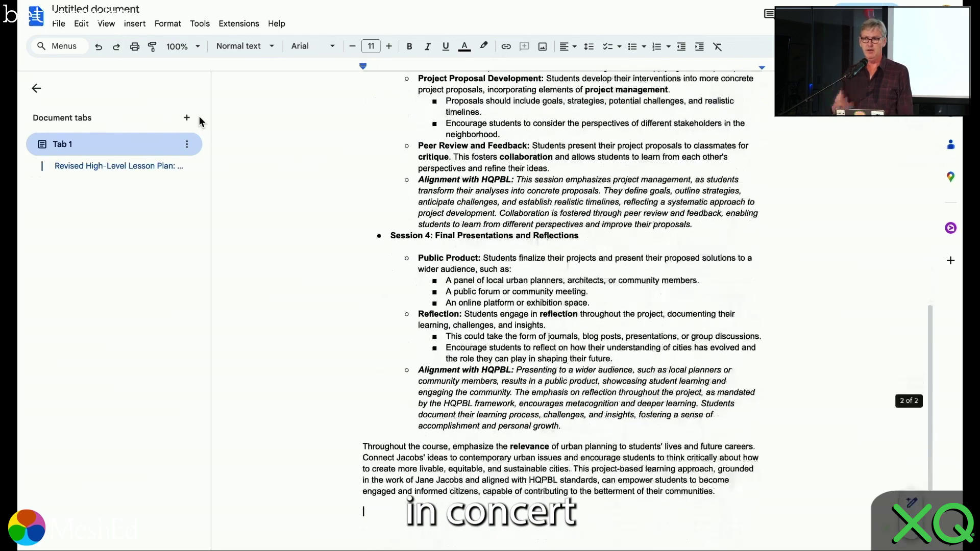
Title the new document "Jacobs Lesson Plan"
{"action": "scroll", "coordinate": [340, 200], "scroll_direction": "up", "scroll_amount": 15}
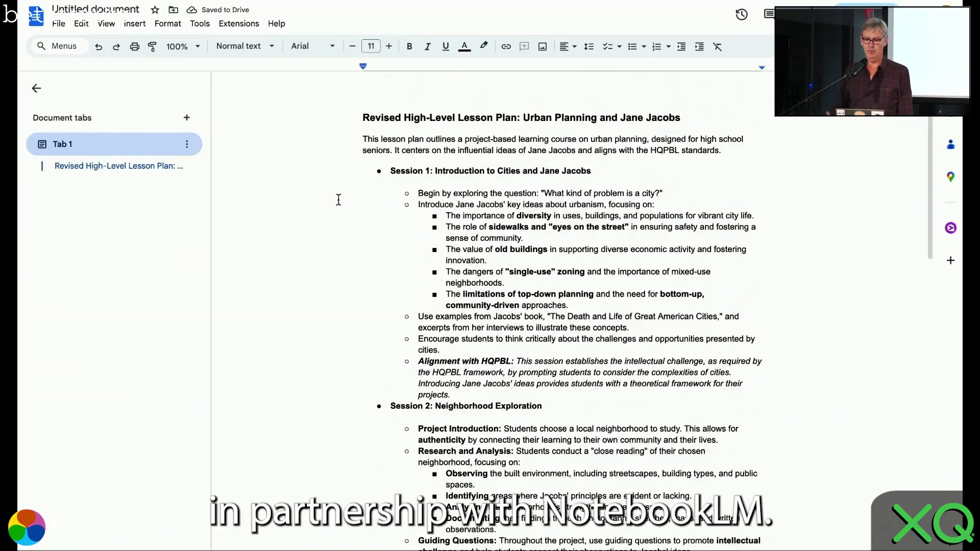
{"action": "left_click", "coordinate": [74, 7]}
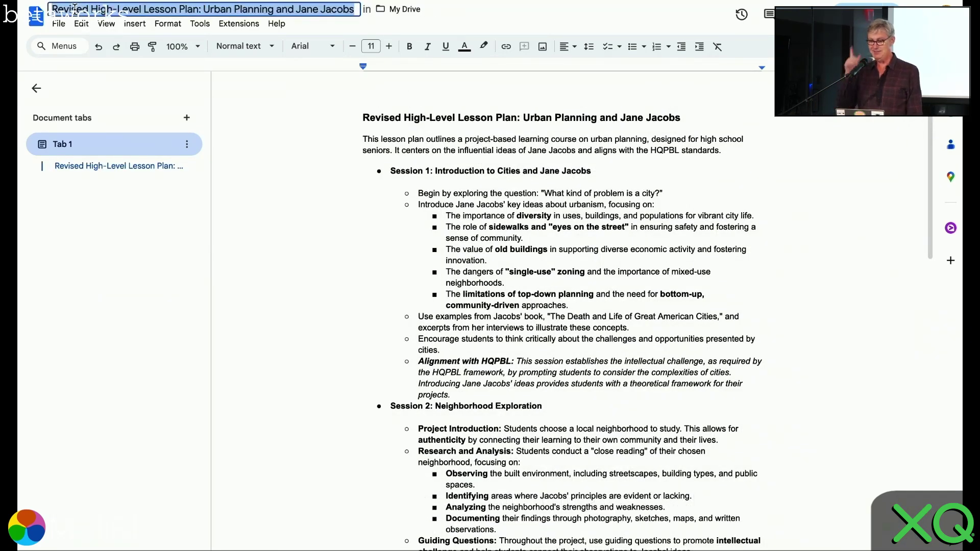
{"action": "type", "text": "Jacob"}
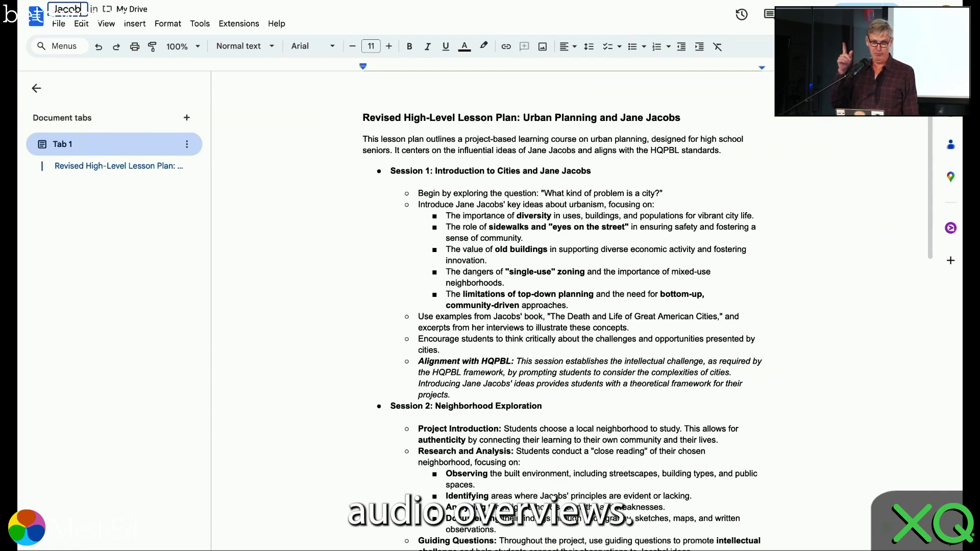
{"action": "type", "text": "s Lesson Plan"}
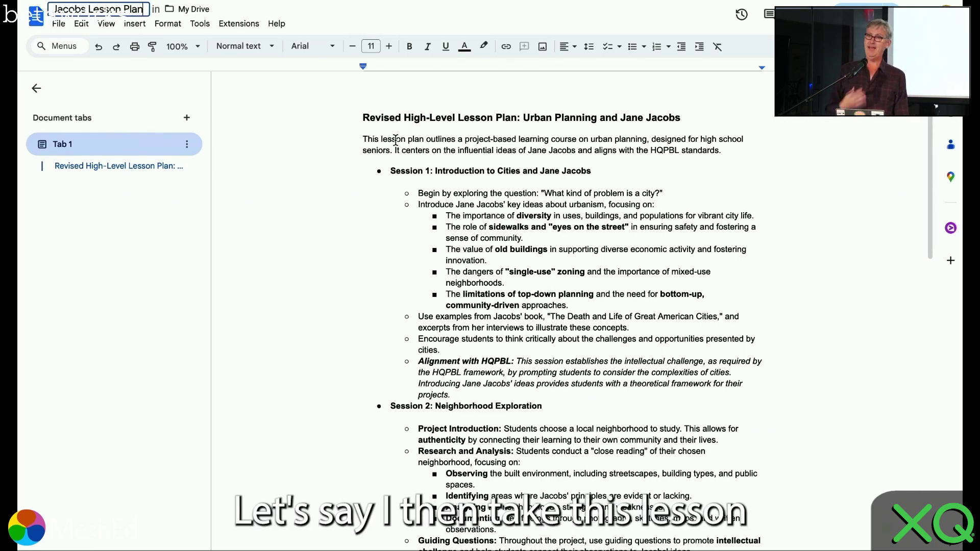
{"action": "left_click", "coordinate": [415, 142]}
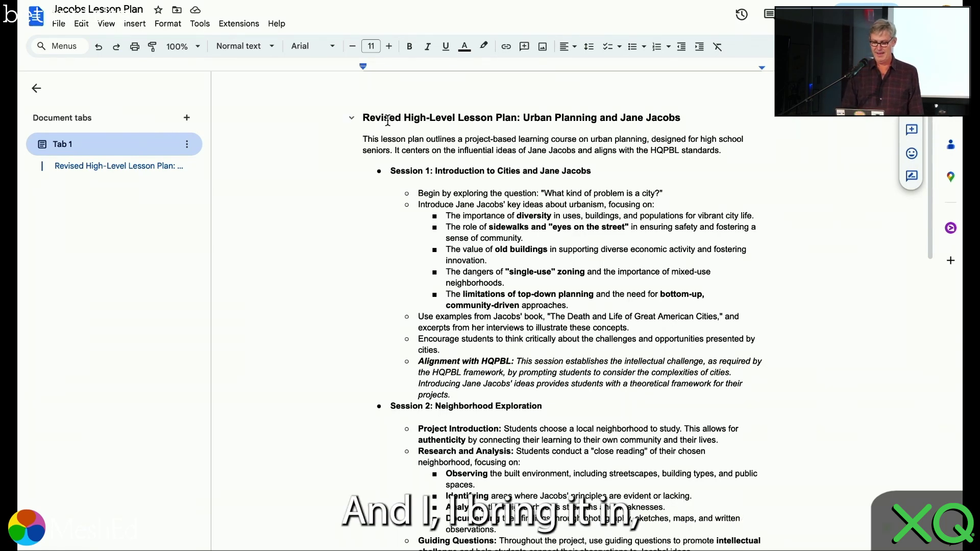
Switch to the First-Shot Jacobs Plan notebook in NotebookLM and play its Audio Overview
{"action": "key", "text": "ctrl+Up"}
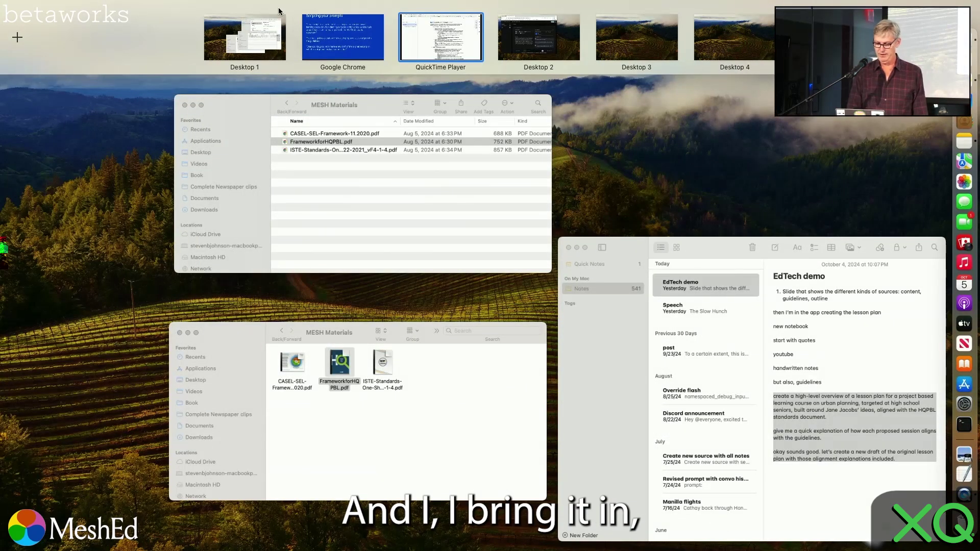
{"action": "left_click", "coordinate": [505, 45]}
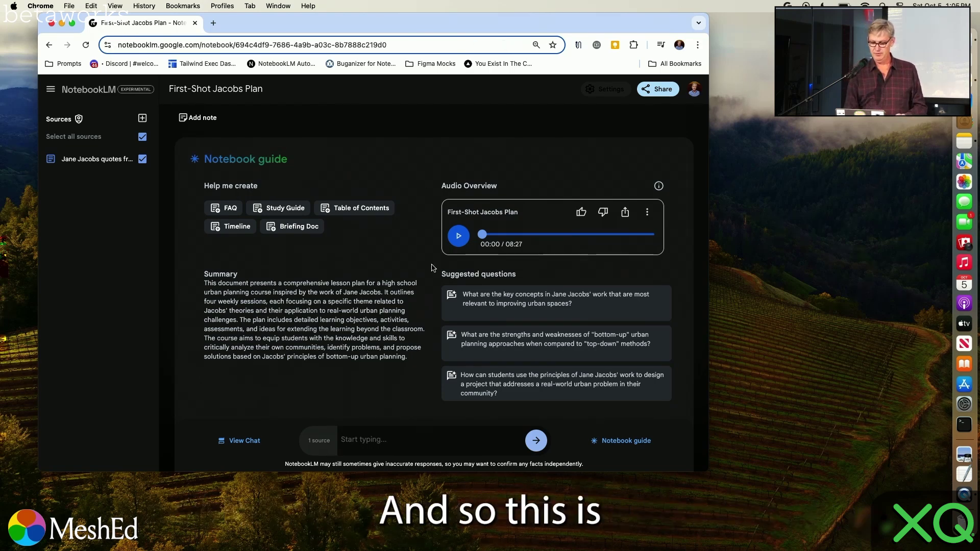
{"action": "left_click", "coordinate": [458, 235]}
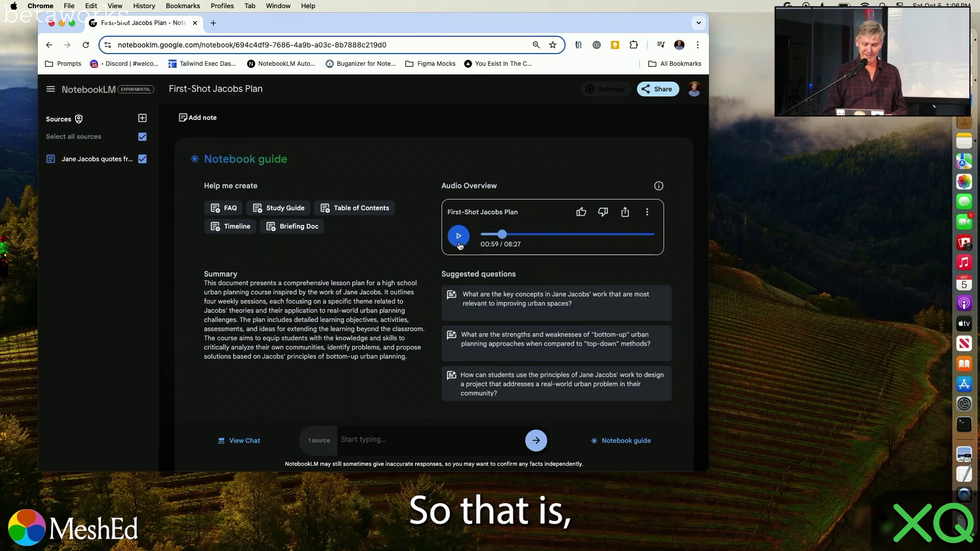
Switch back to the presentation in Google Chrome and advance past the "Scripting your prompts" slide to the notebooklm.google.com slide
{"action": "key", "text": "ctrl+Left"}
{"action": "key", "text": "ctrl+Left"}
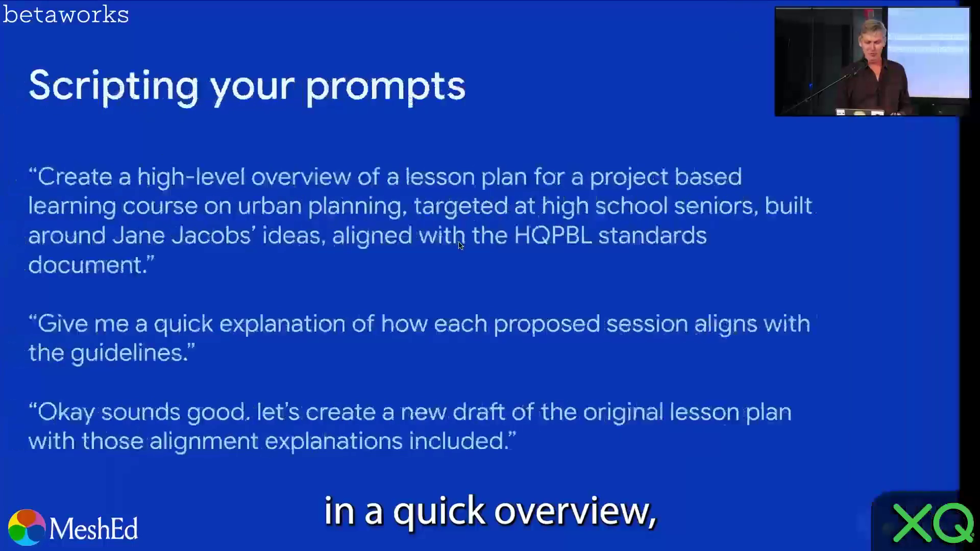
{"action": "key", "text": "ctrl+Left"}
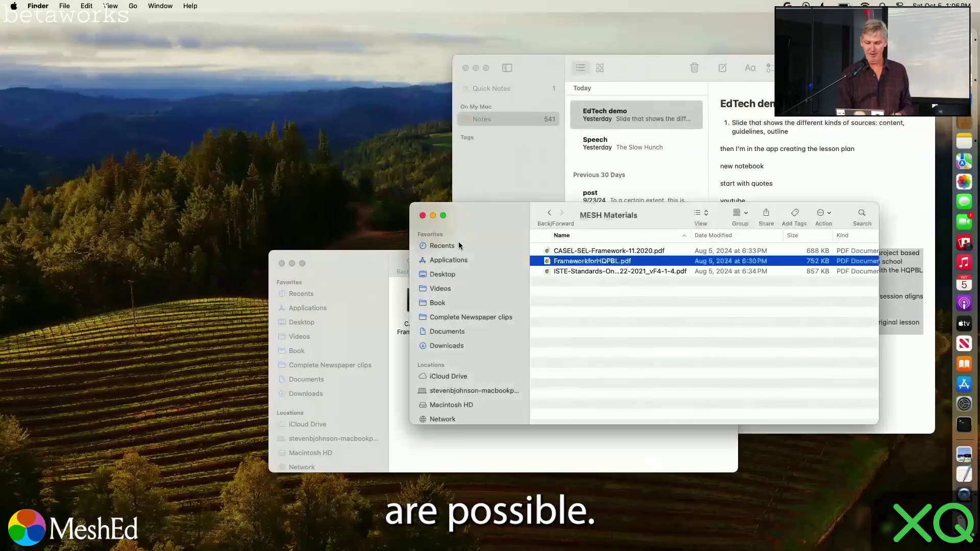
{"action": "key", "text": "ctrl+Right"}
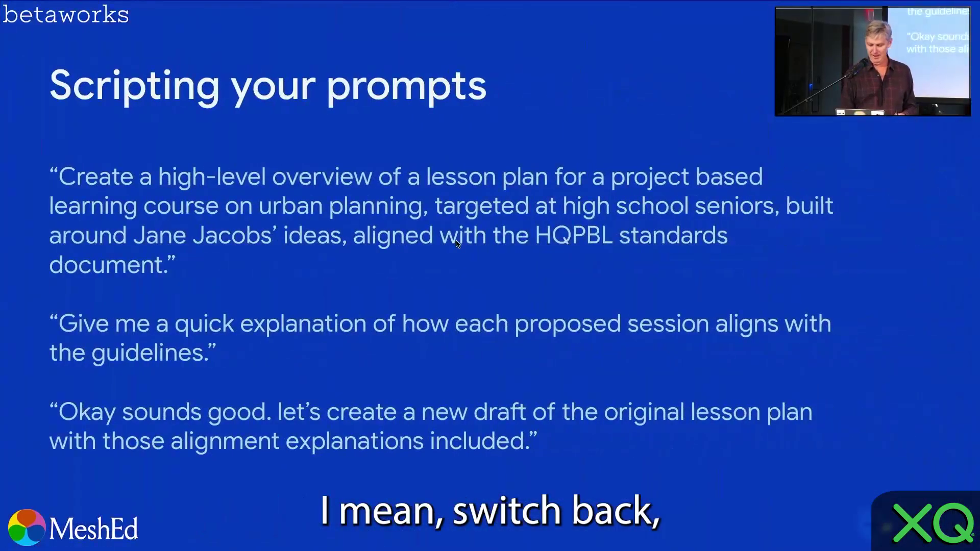
{"action": "key", "text": "Right"}
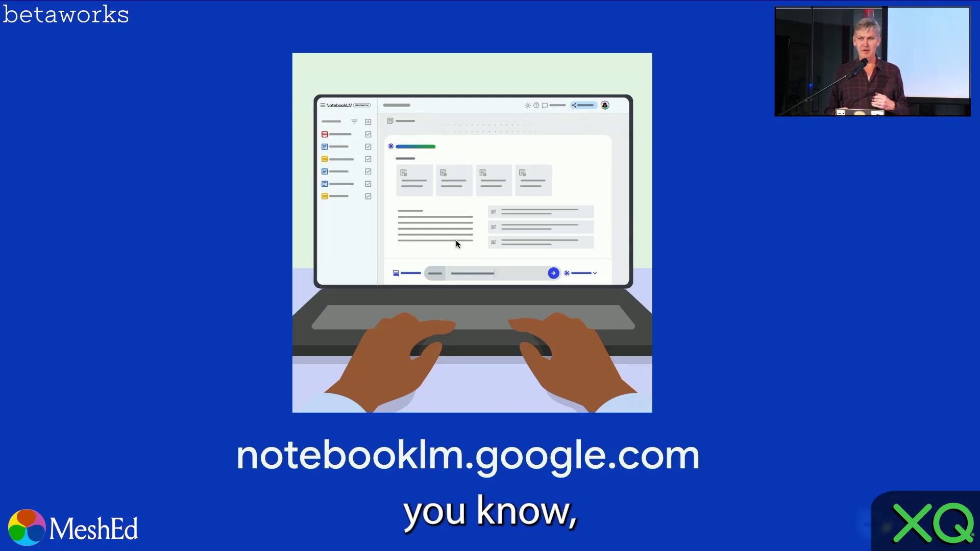